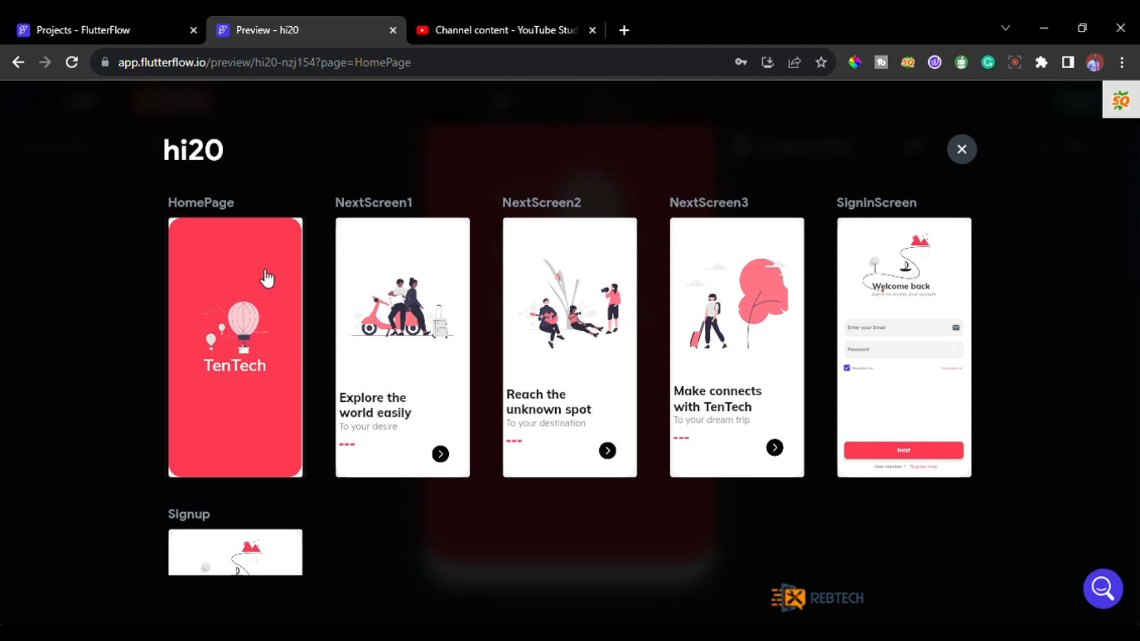
Open the HomePage screen in the hi20 preview and examine its splash layout from the phone's upper edge to its lower edge.
click(245, 358)
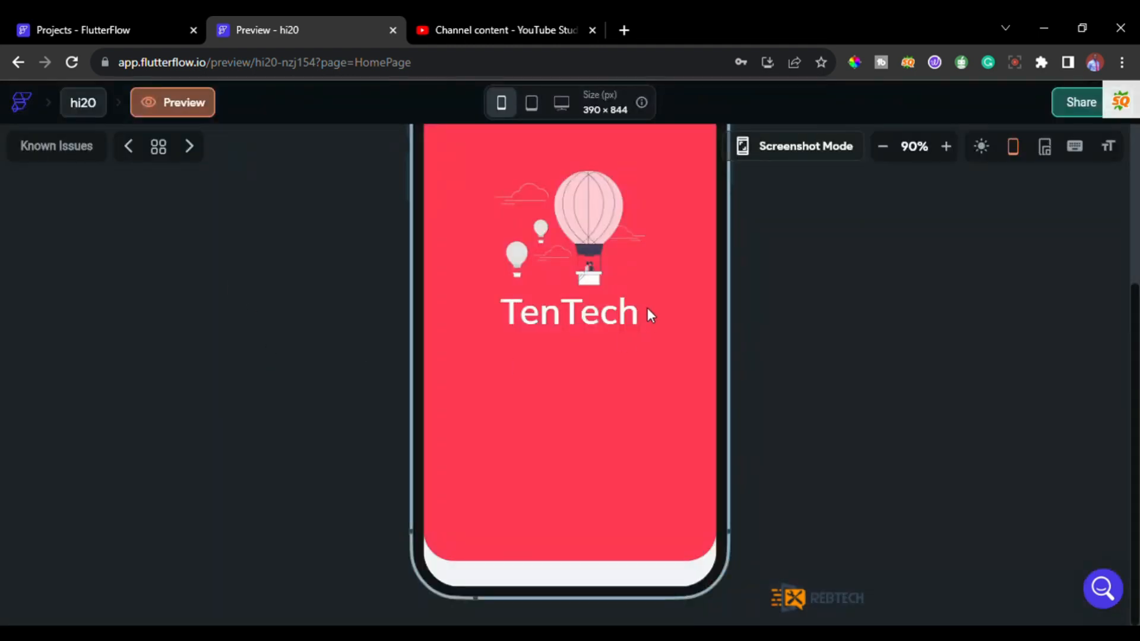
scroll(644, 307, up, 3)
scroll(638, 306, up, 1)
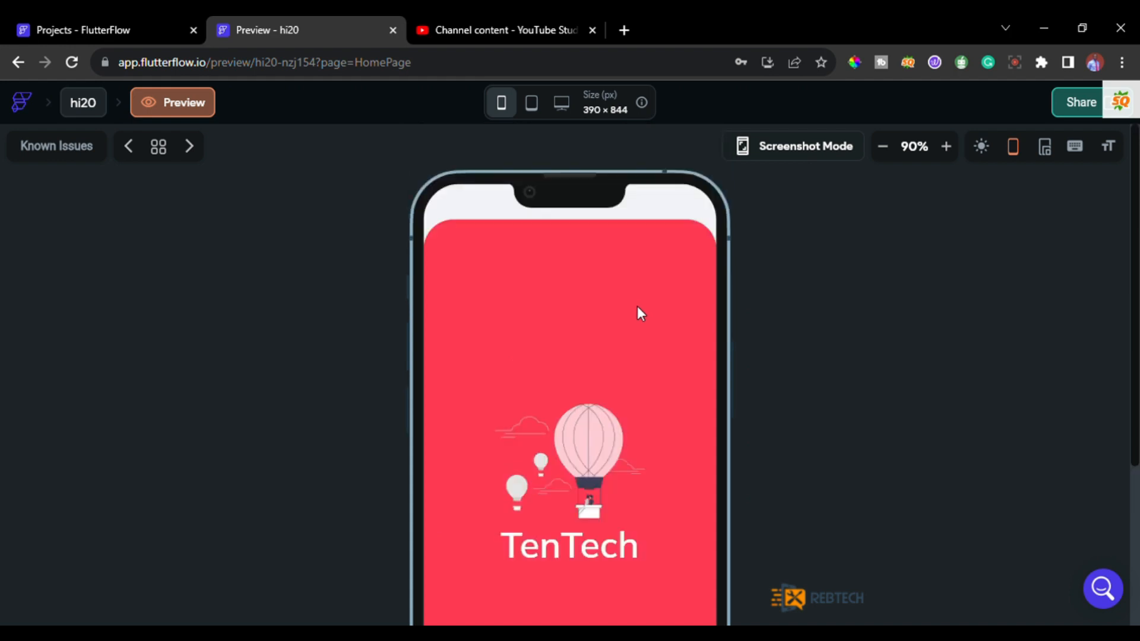
scroll(637, 306, down, 1)
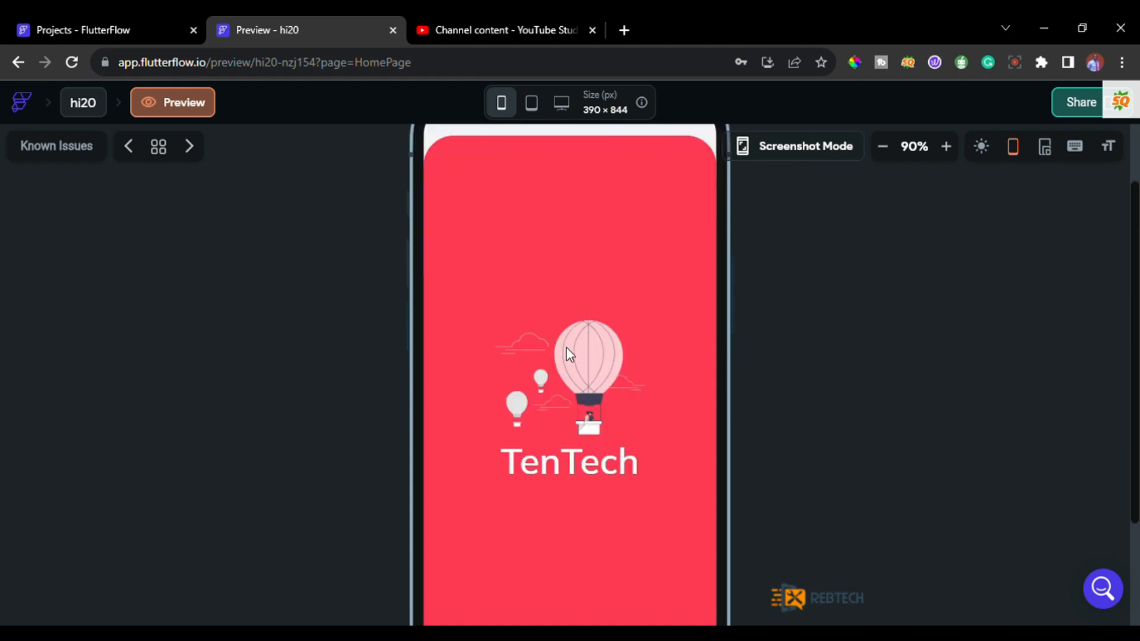
scroll(448, 176, up, 2)
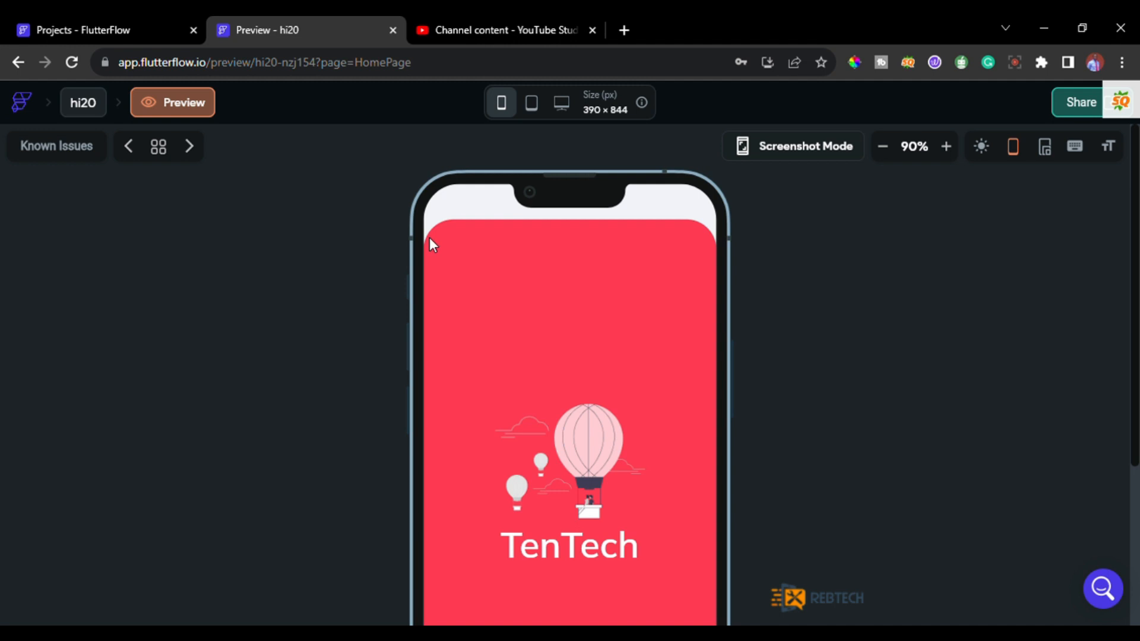
scroll(686, 413, down, 4)
scroll(682, 410, up, 4)
Create a blank project named project12 from the projects dashboard, skipping the remaining project setup.
click(108, 25)
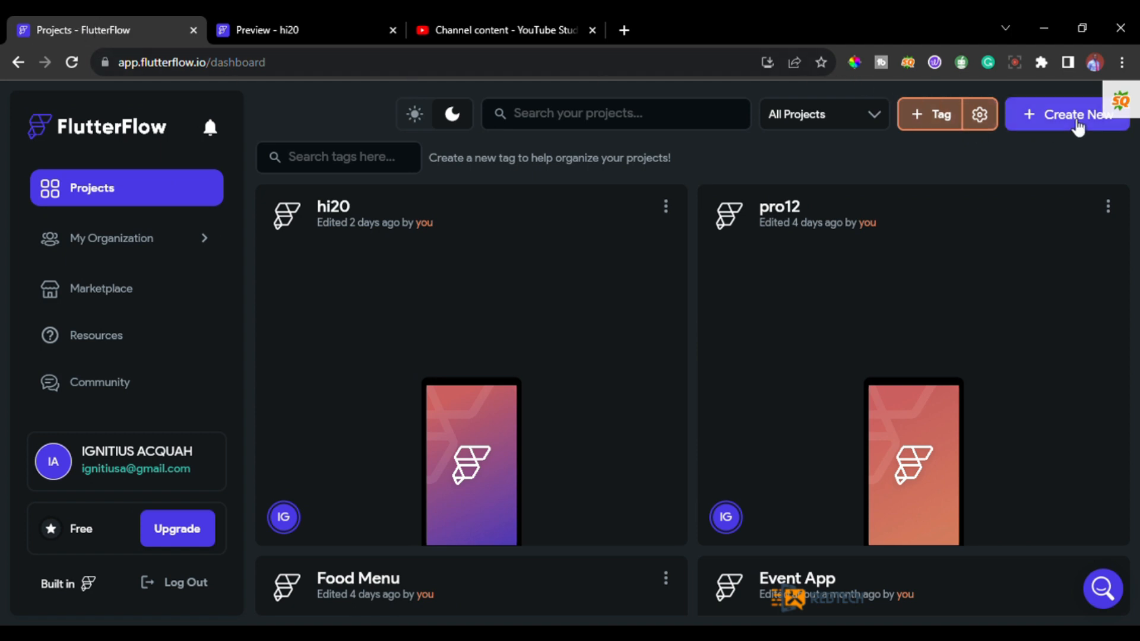
click(1078, 126)
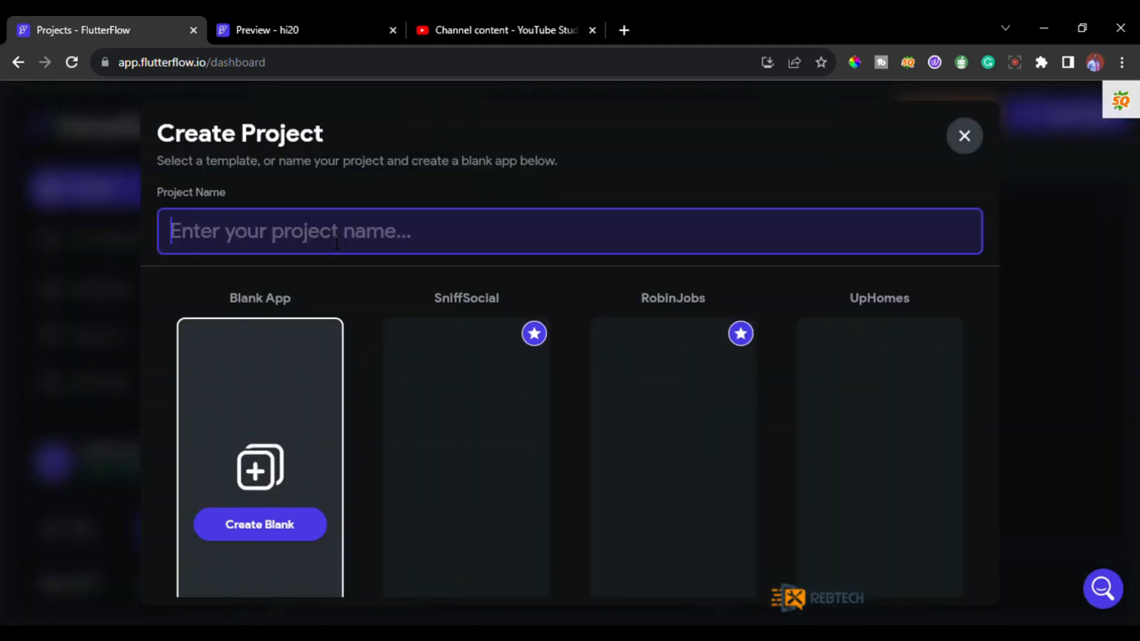
text(project)
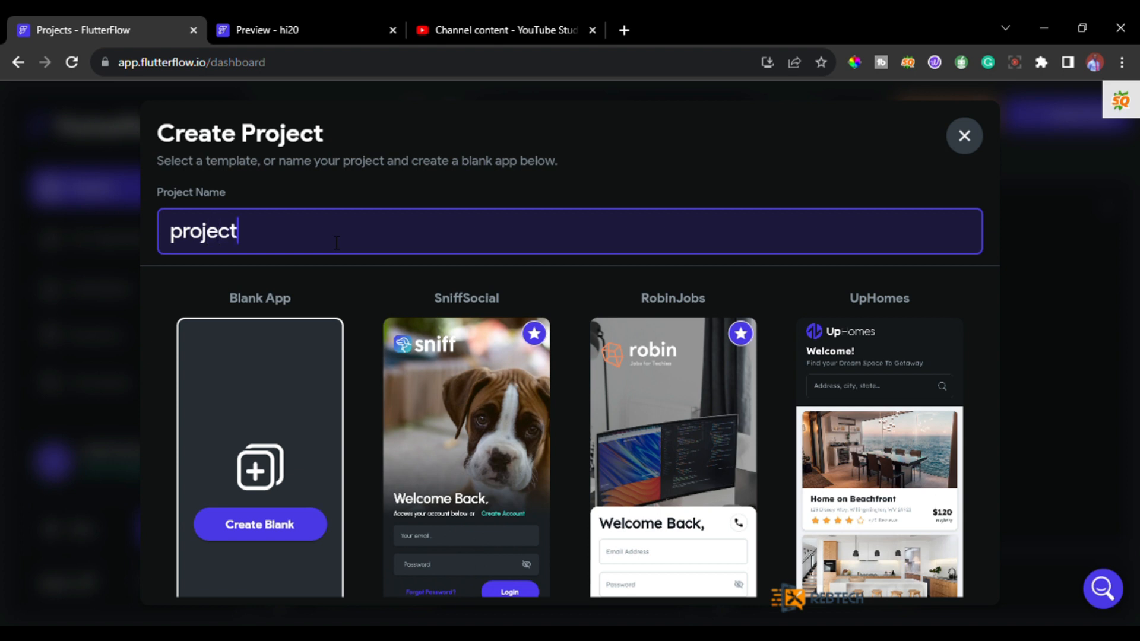
text(12)
click(276, 528)
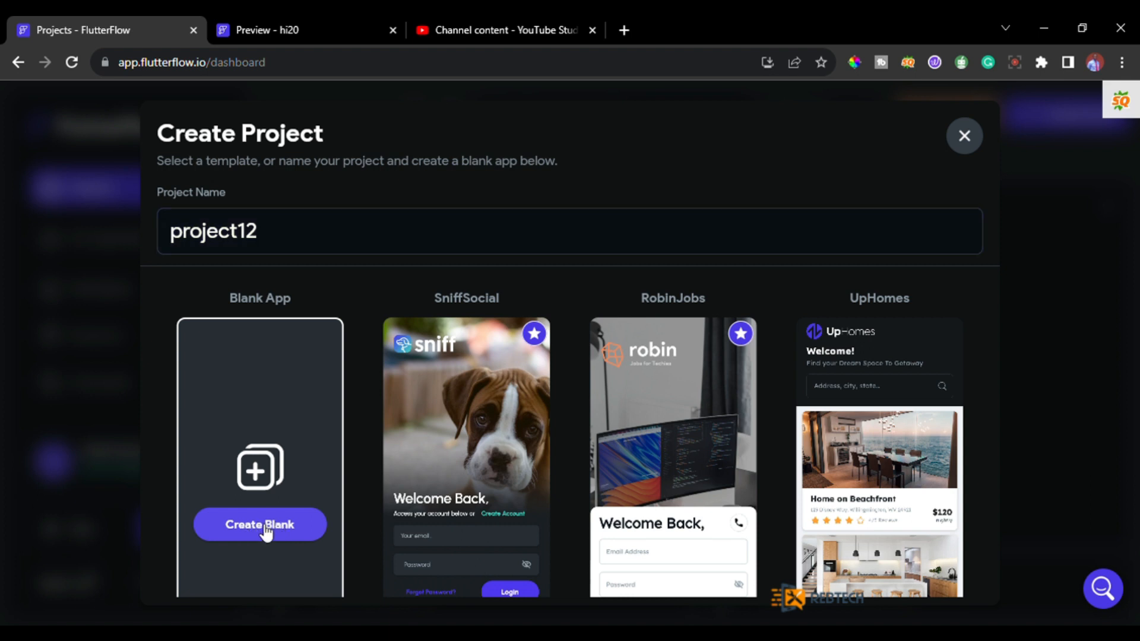
click(265, 526)
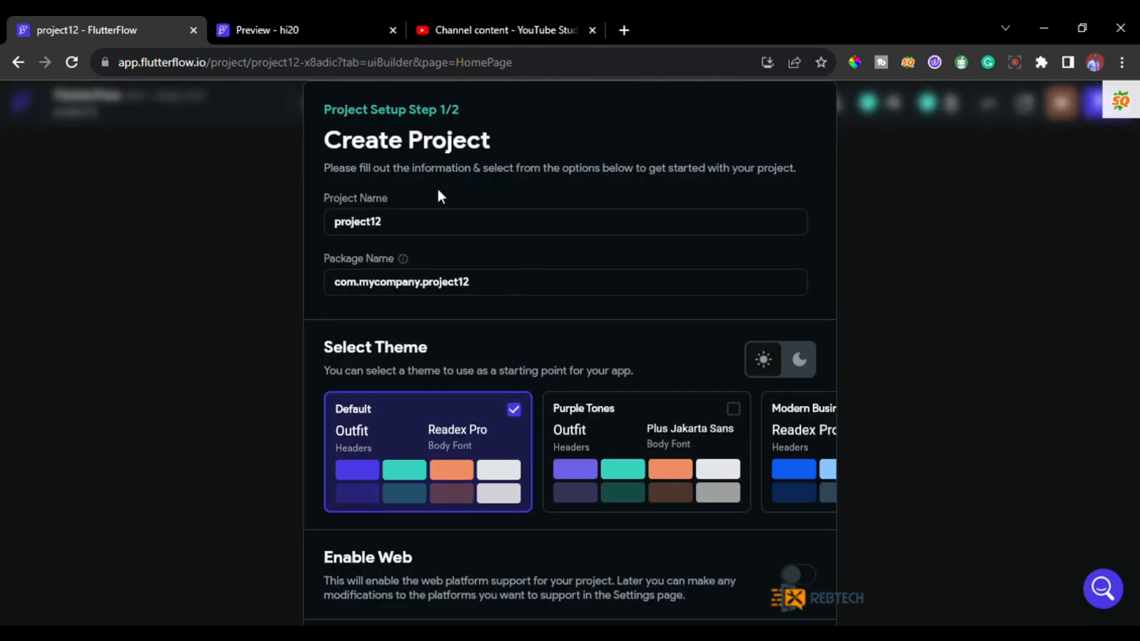
scroll(530, 251, down, 3)
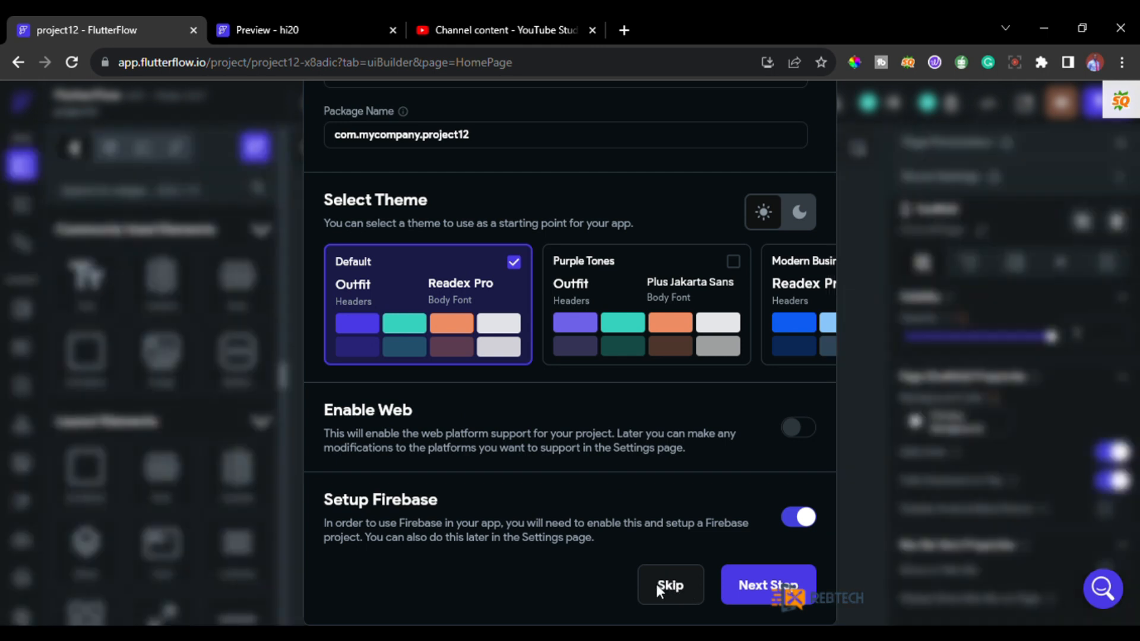
click(677, 589)
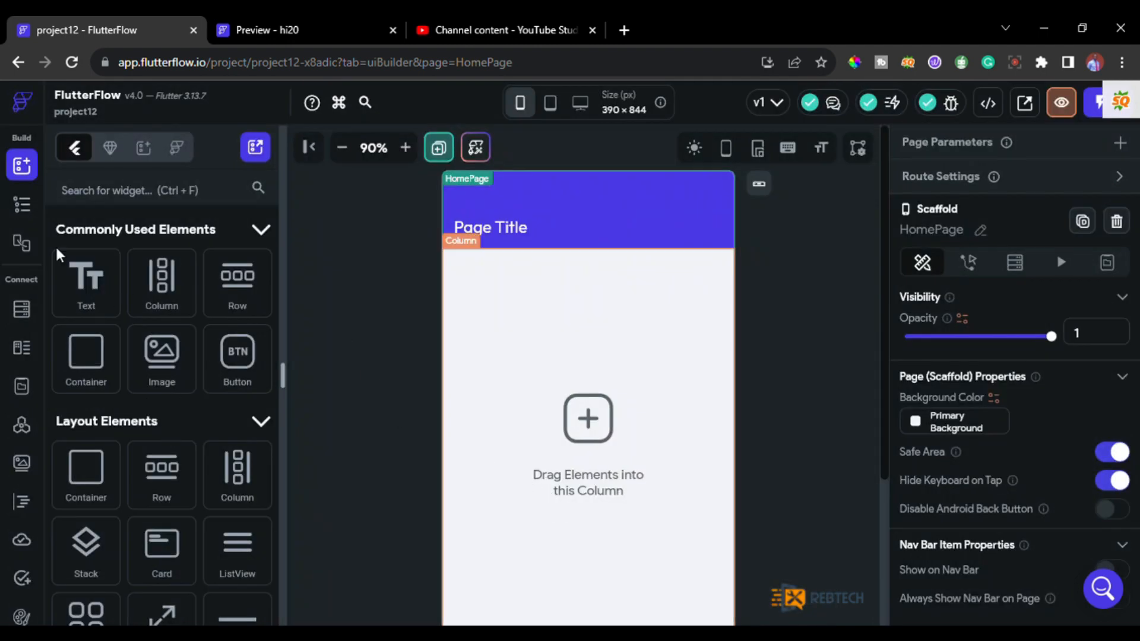
Delete the AppBar with its title text and the Column from the HomePage, leaving the page empty.
click(24, 209)
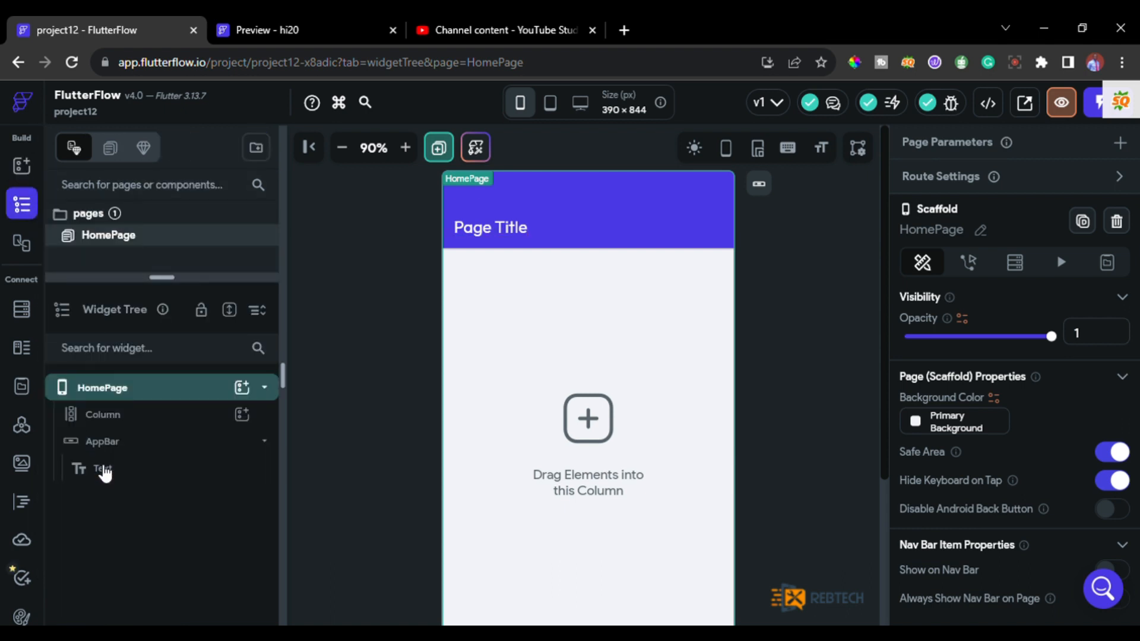
click(103, 471)
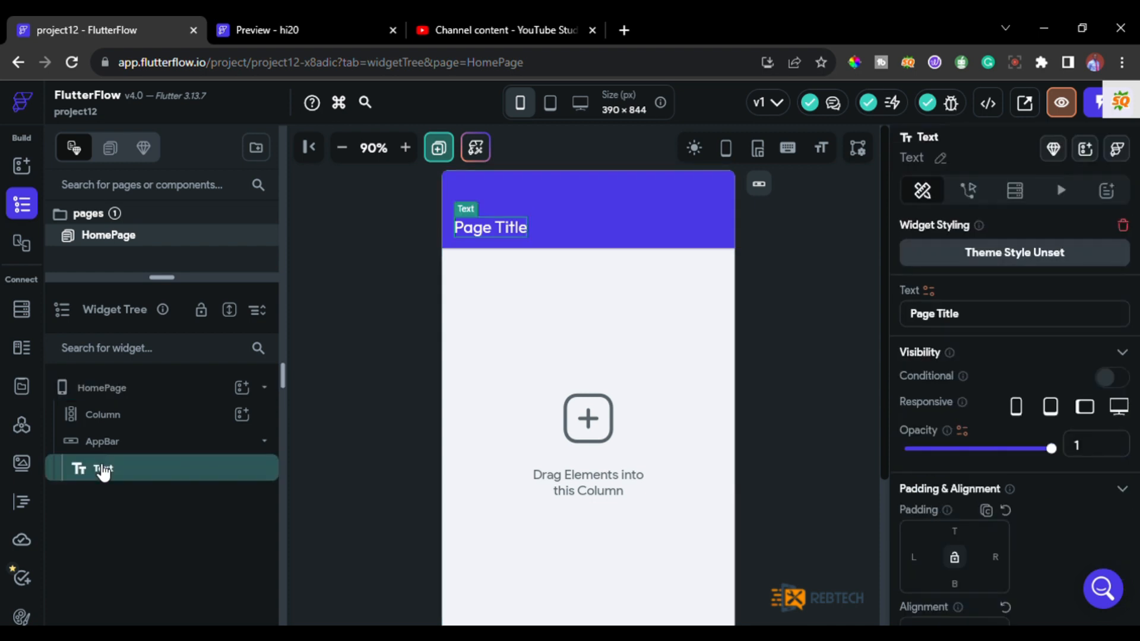
key(Delete)
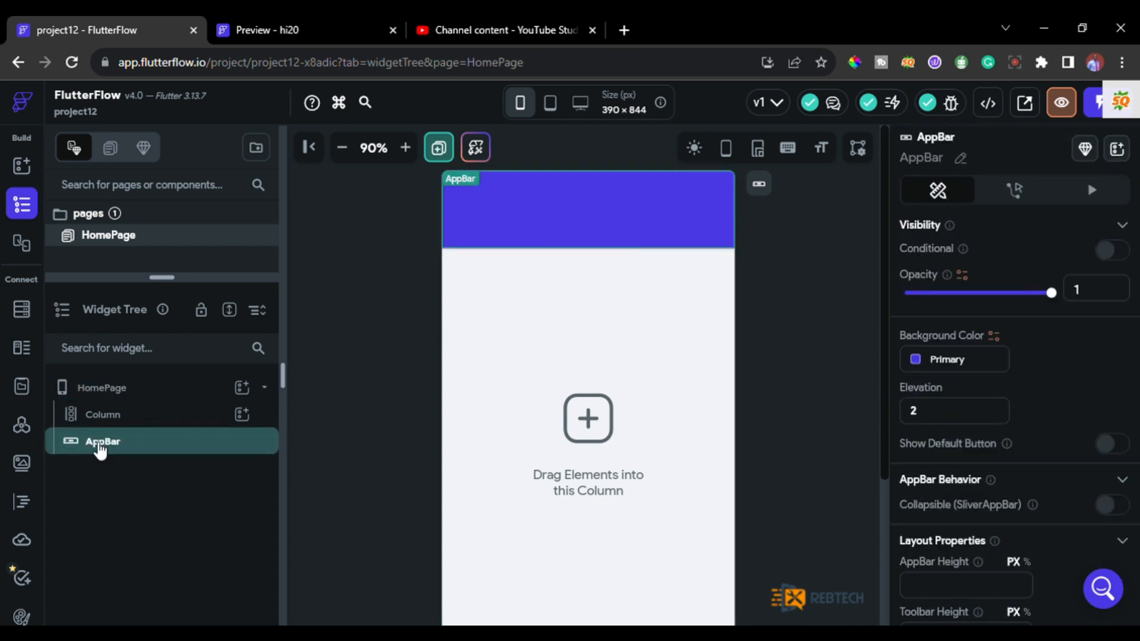
right_click(99, 450)
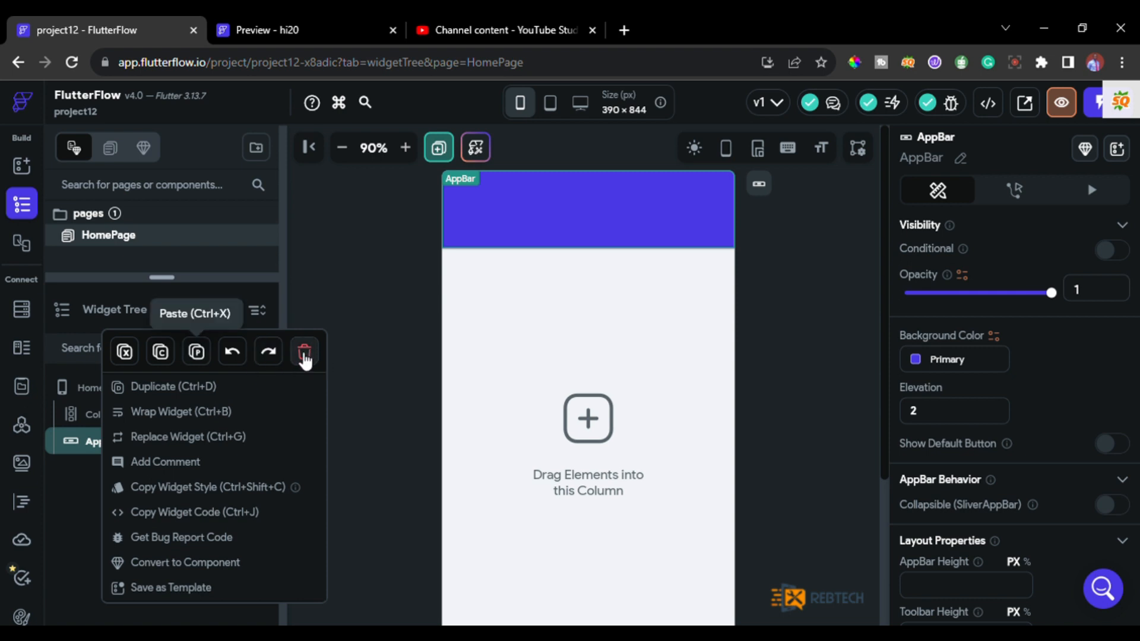
key(Delete)
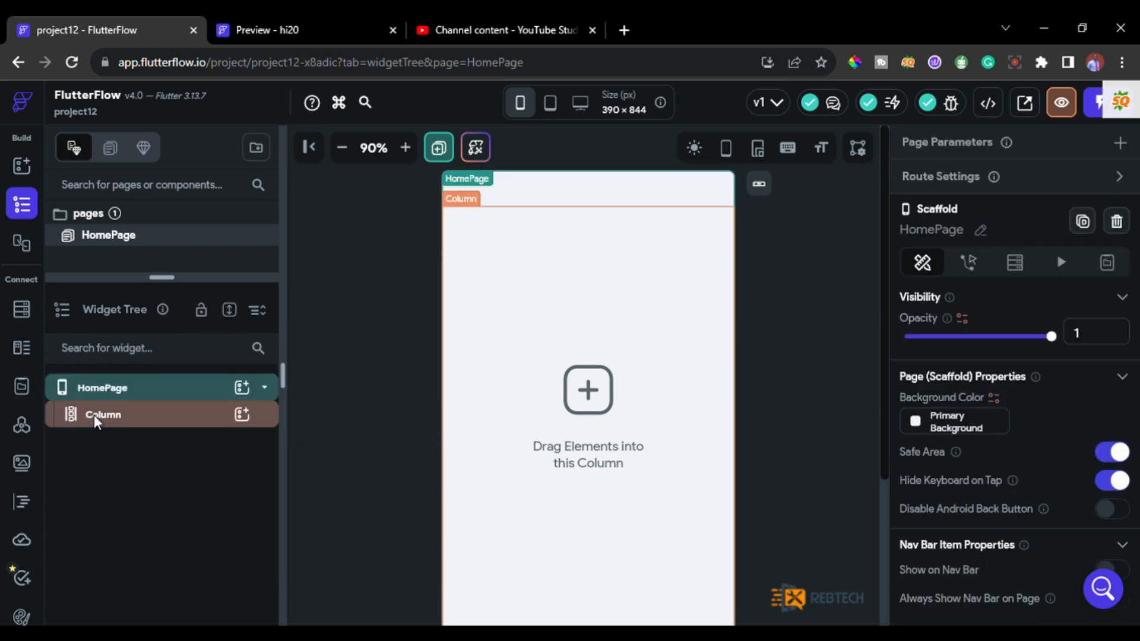
right_click(96, 419)
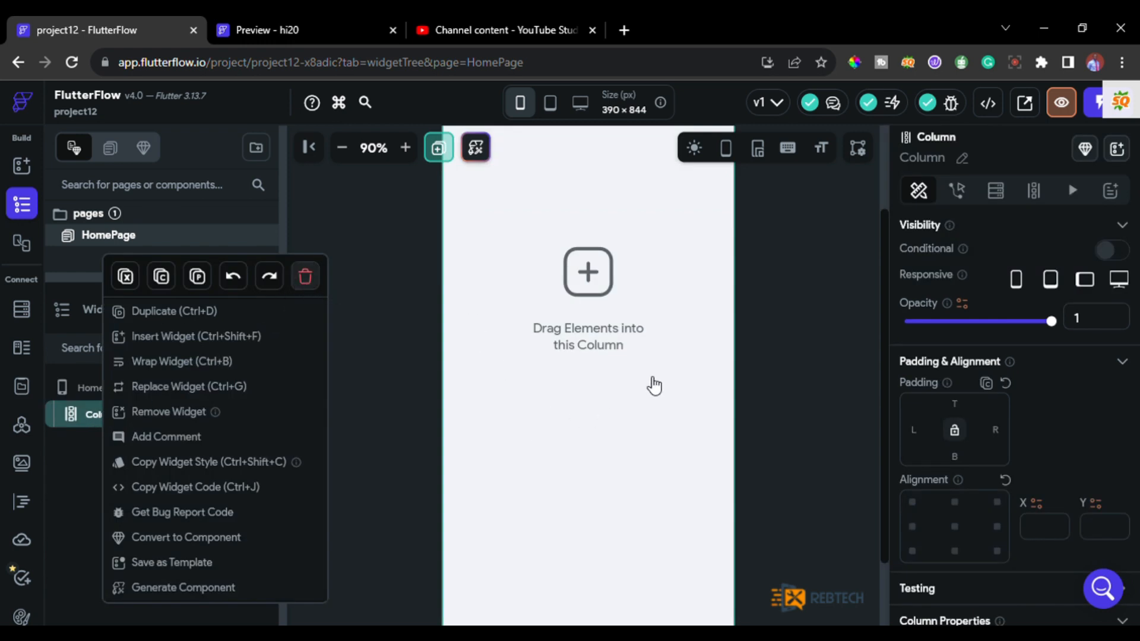
key(Delete)
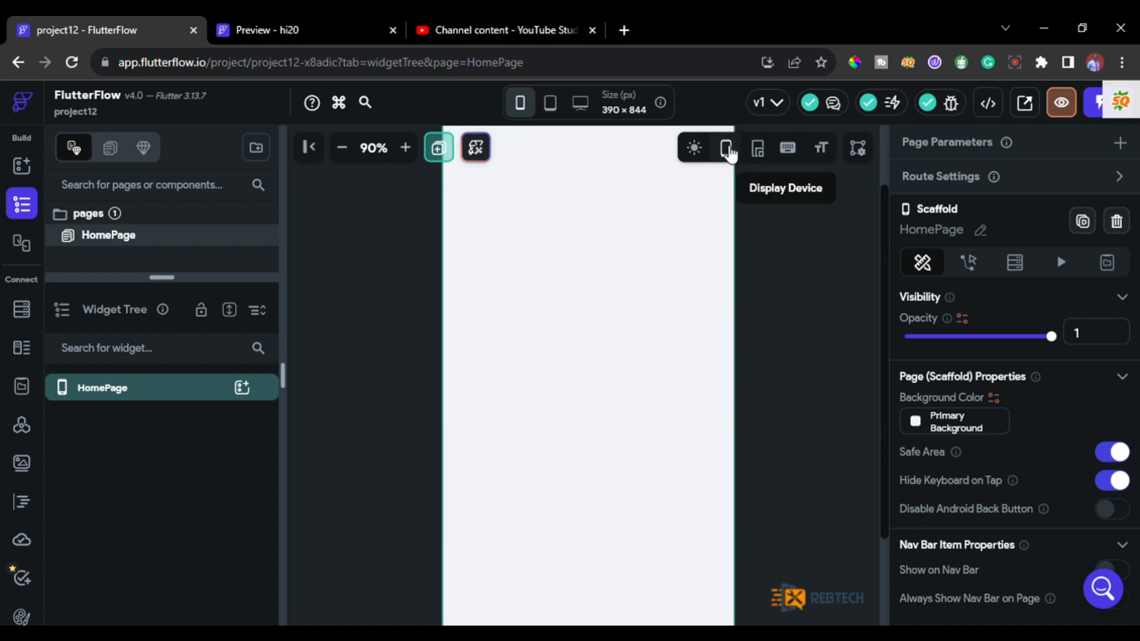
Display the device frame around the canvas and add a Container to the HomePage.
click(730, 152)
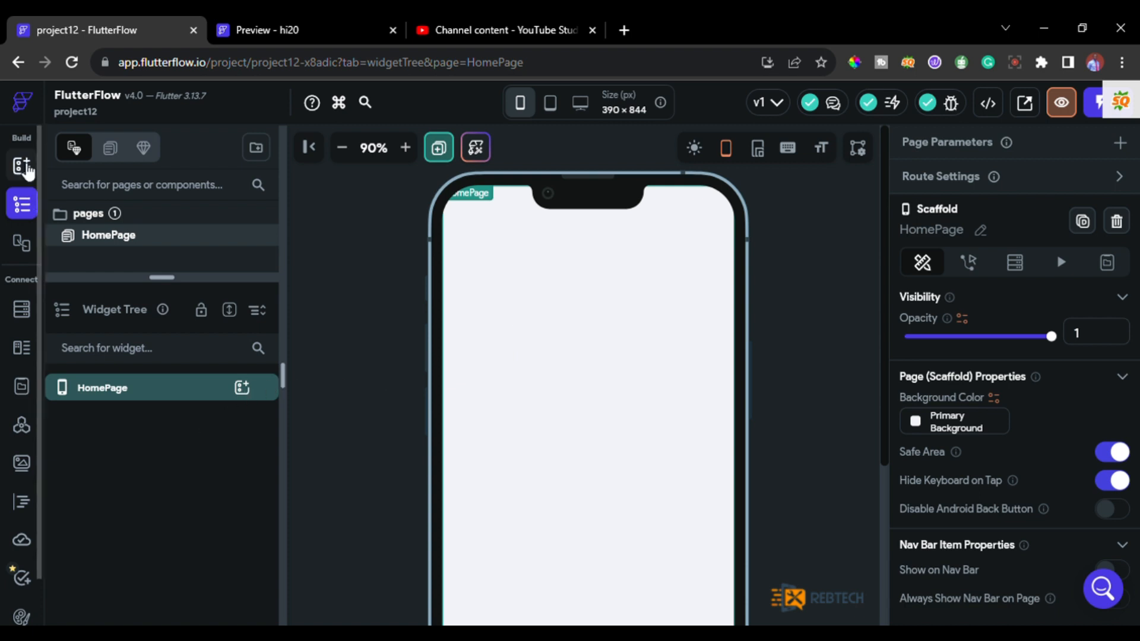
click(23, 168)
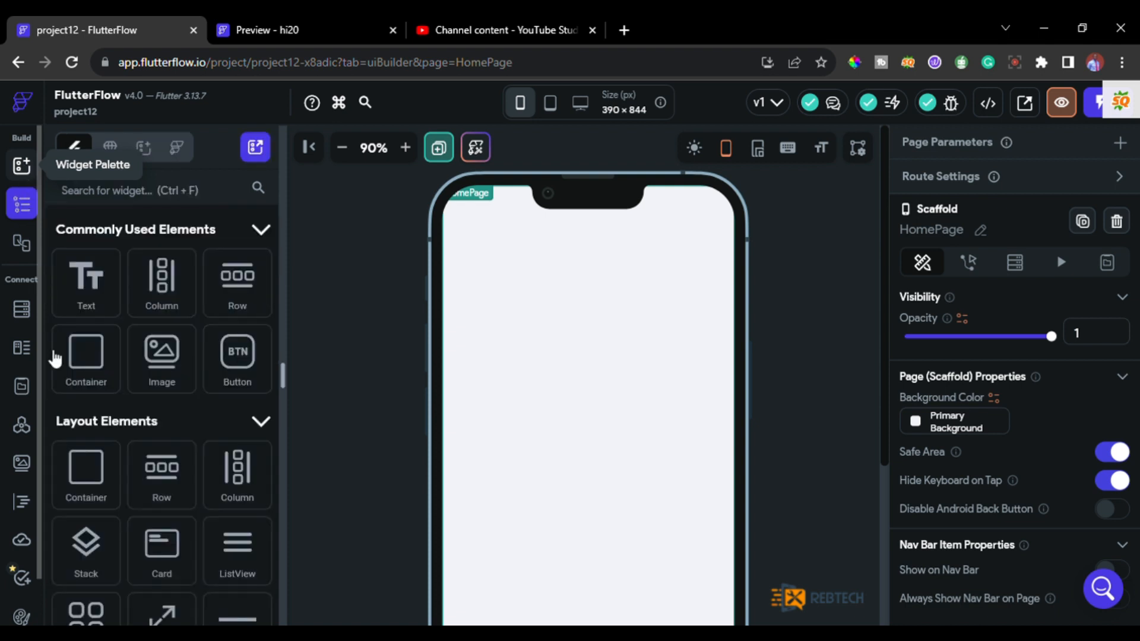
drag(92, 365, 509, 354)
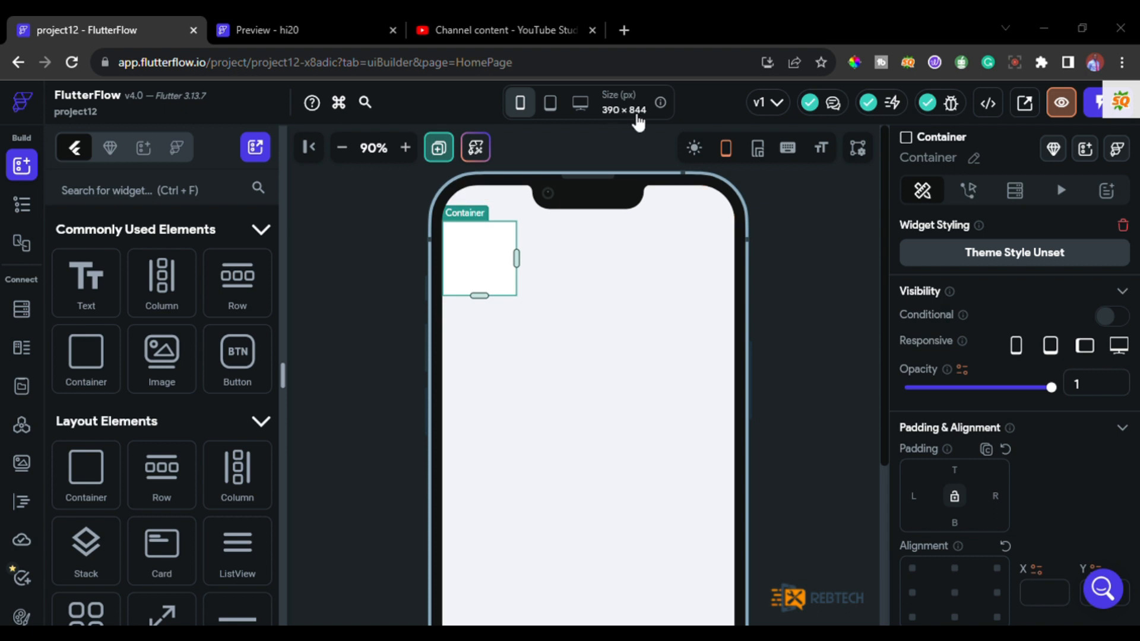
Set the Container's width to 390 px and its height to 844 px.
click(646, 352)
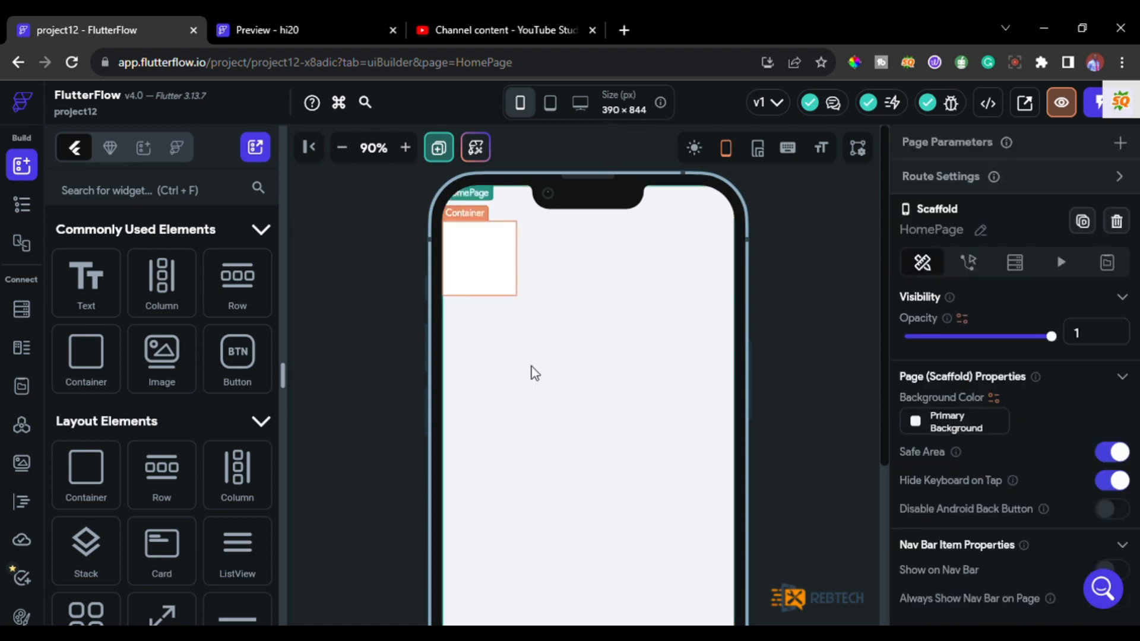
scroll(995, 429, down, 1)
scroll(995, 436, up, 1)
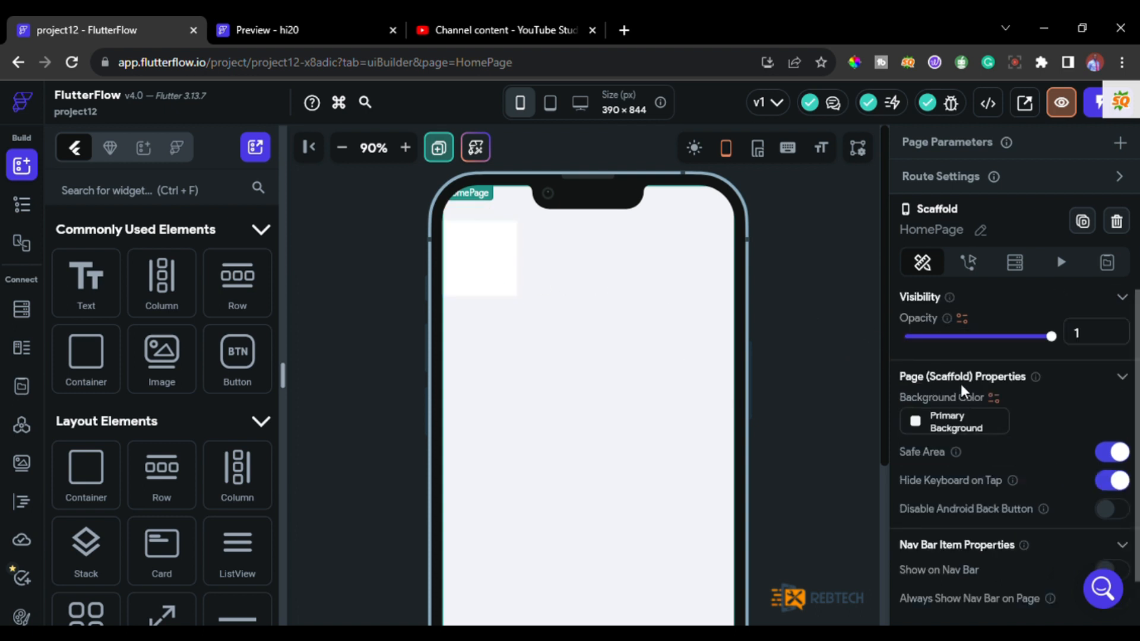
scroll(962, 389, down, 1)
scroll(963, 391, up, 1)
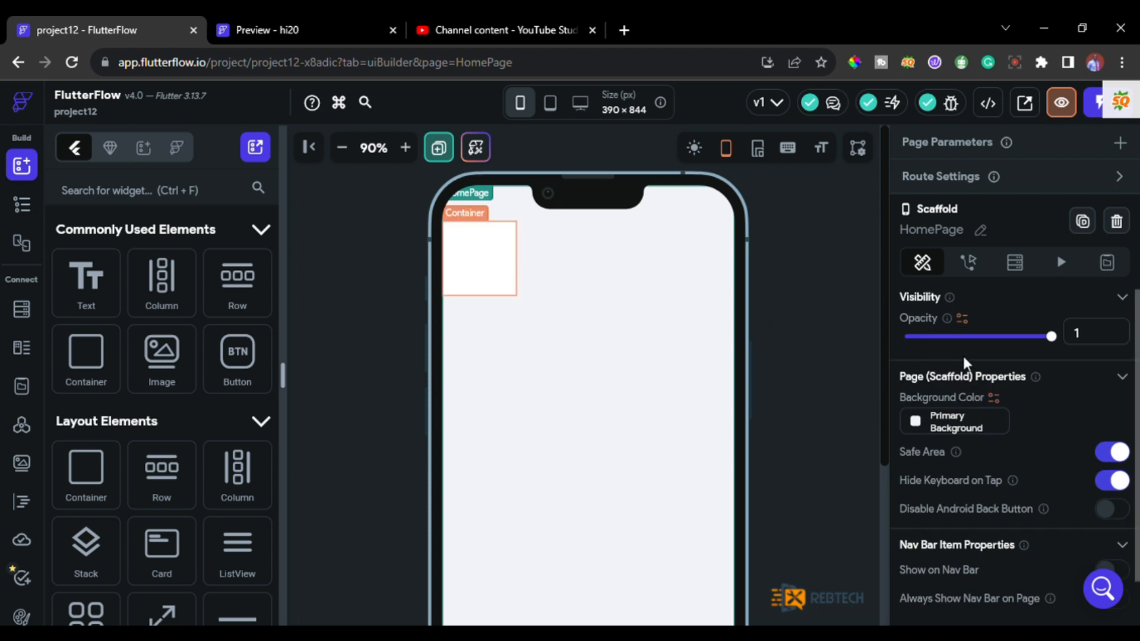
scroll(963, 354, down, 3)
scroll(963, 354, down, 3)
scroll(929, 438, up, 1)
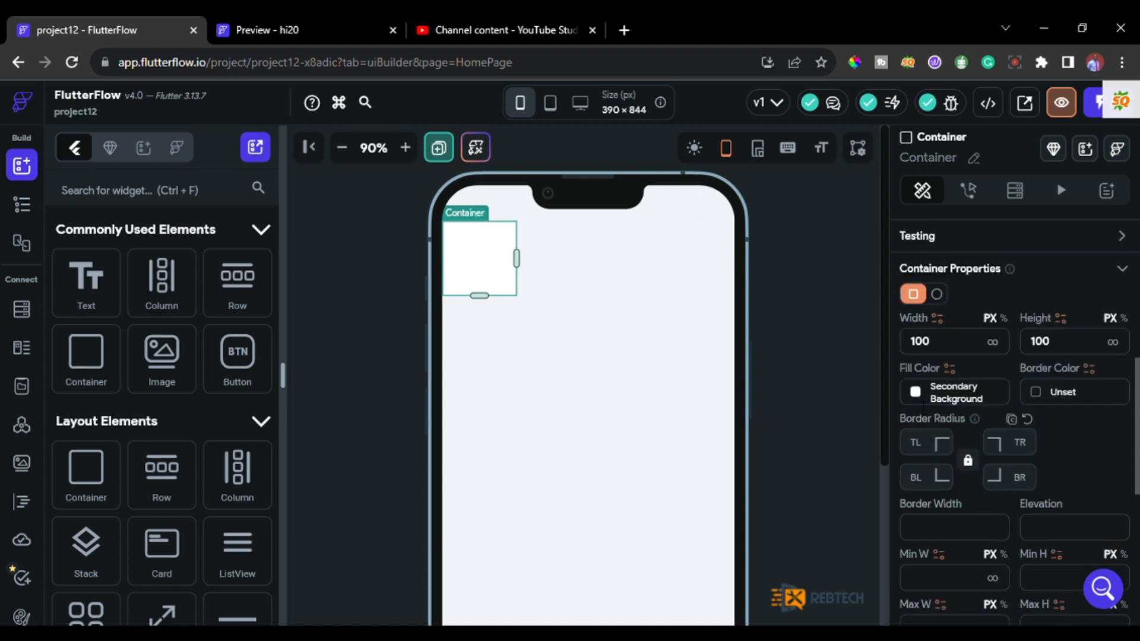
double_click(919, 343)
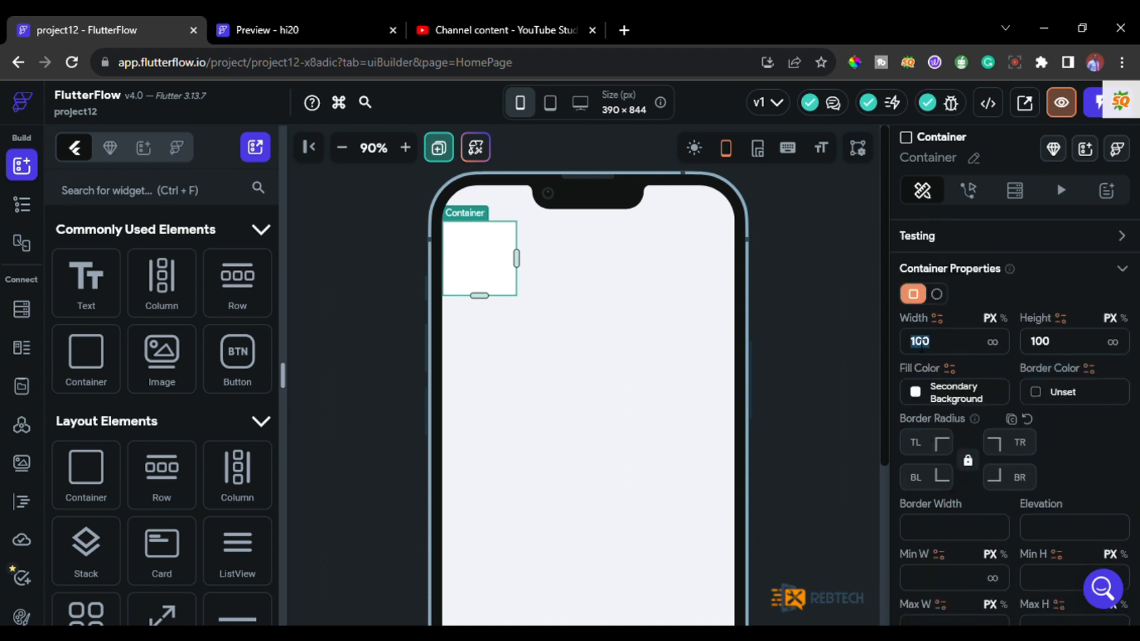
text(390)
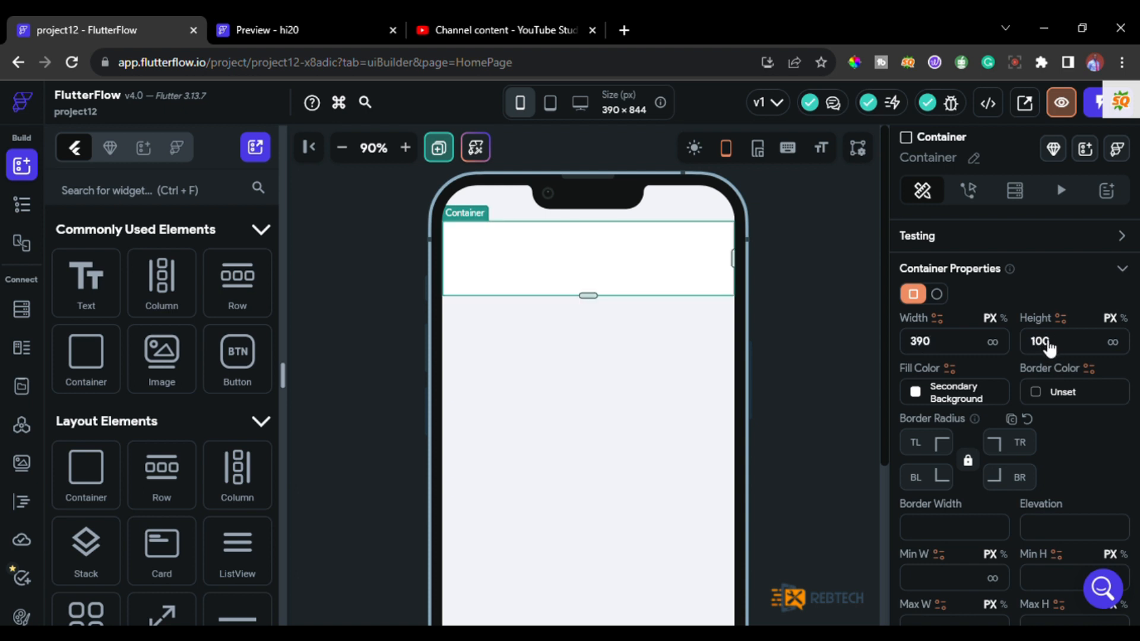
double_click(1048, 347)
text(844)
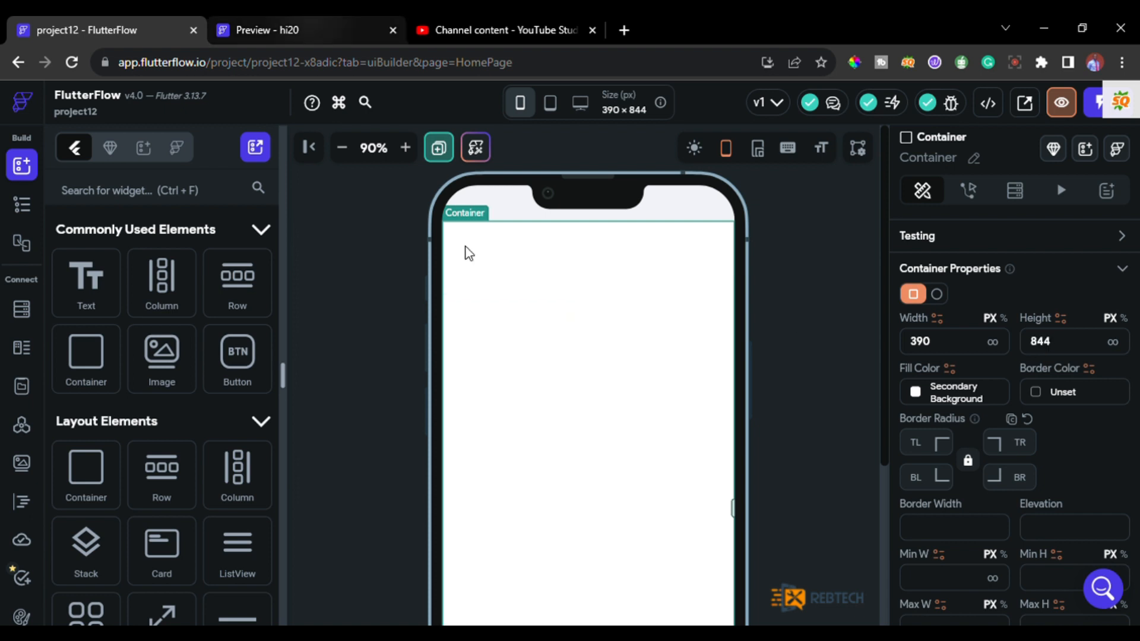
Check the rounded corners in the hi20 preview and set the Container's border radius to 40 on all four corners.
click(303, 30)
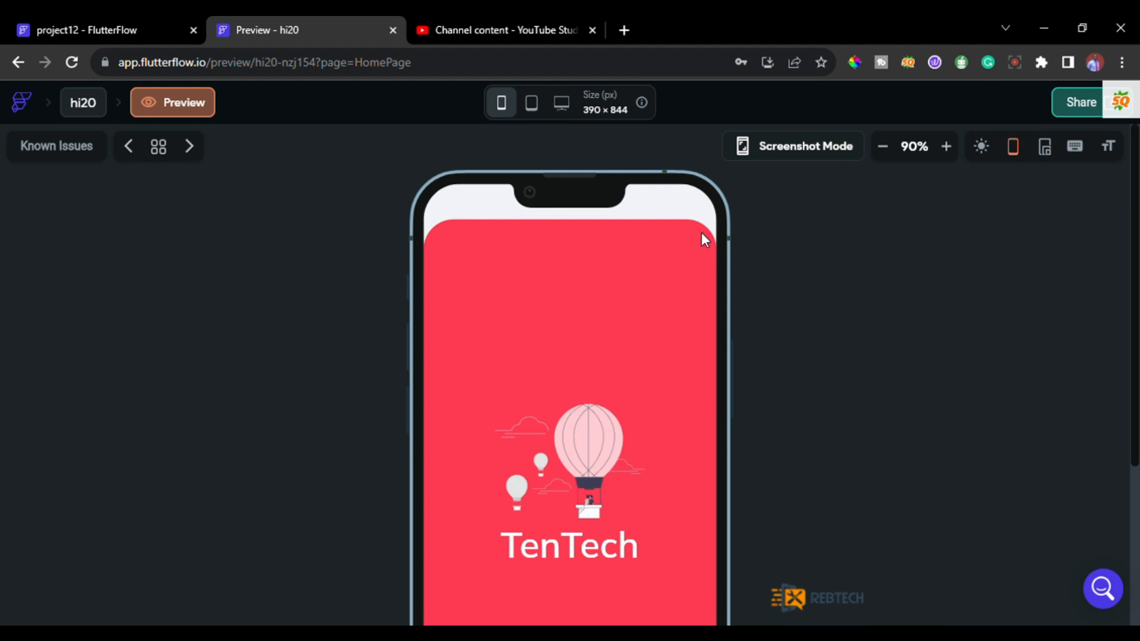
click(121, 27)
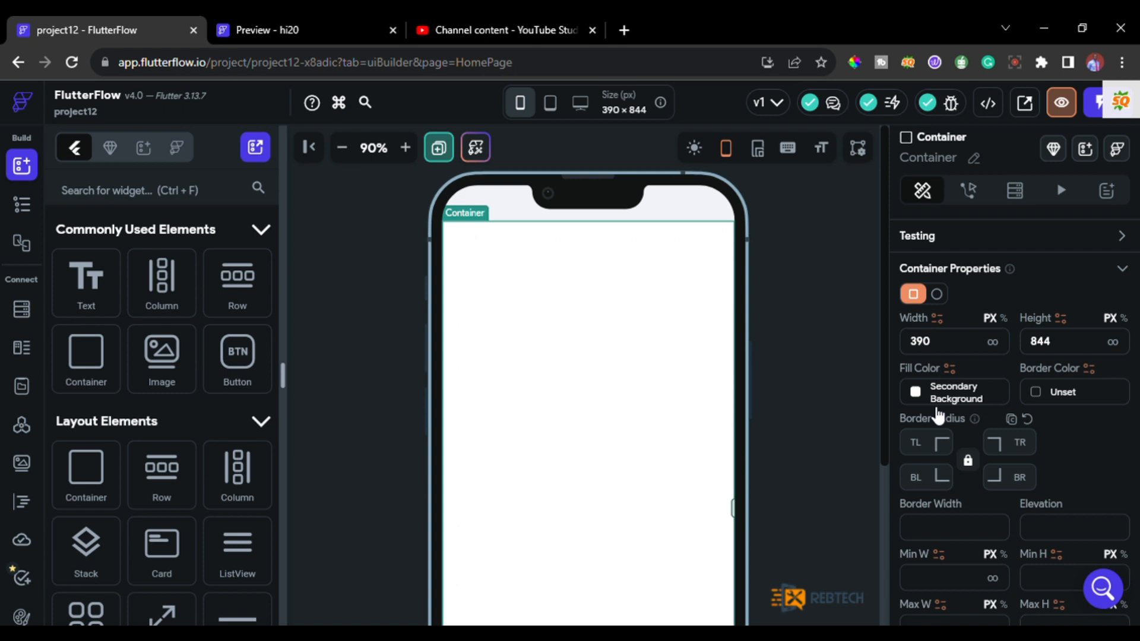
scroll(998, 423, down, 3)
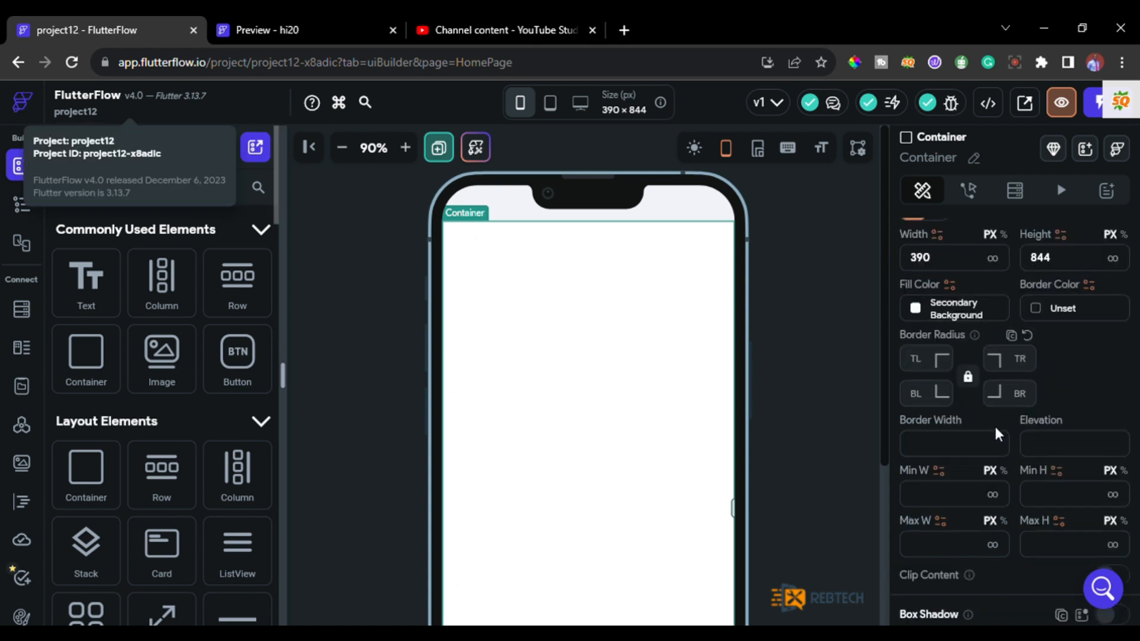
scroll(974, 430, down, 3)
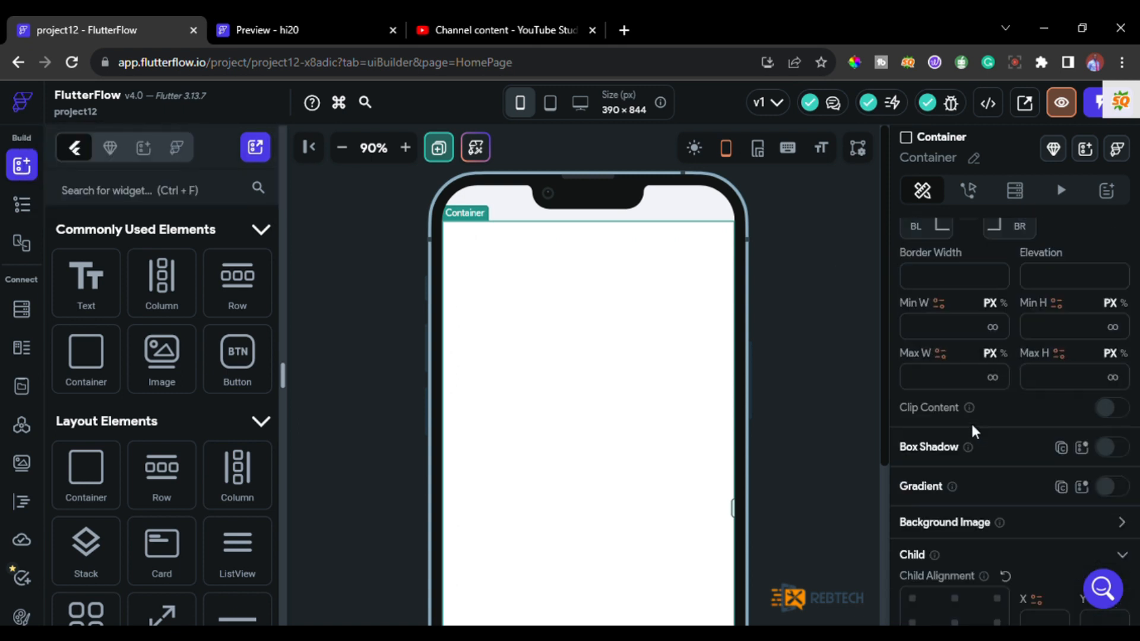
scroll(971, 425, up, 4)
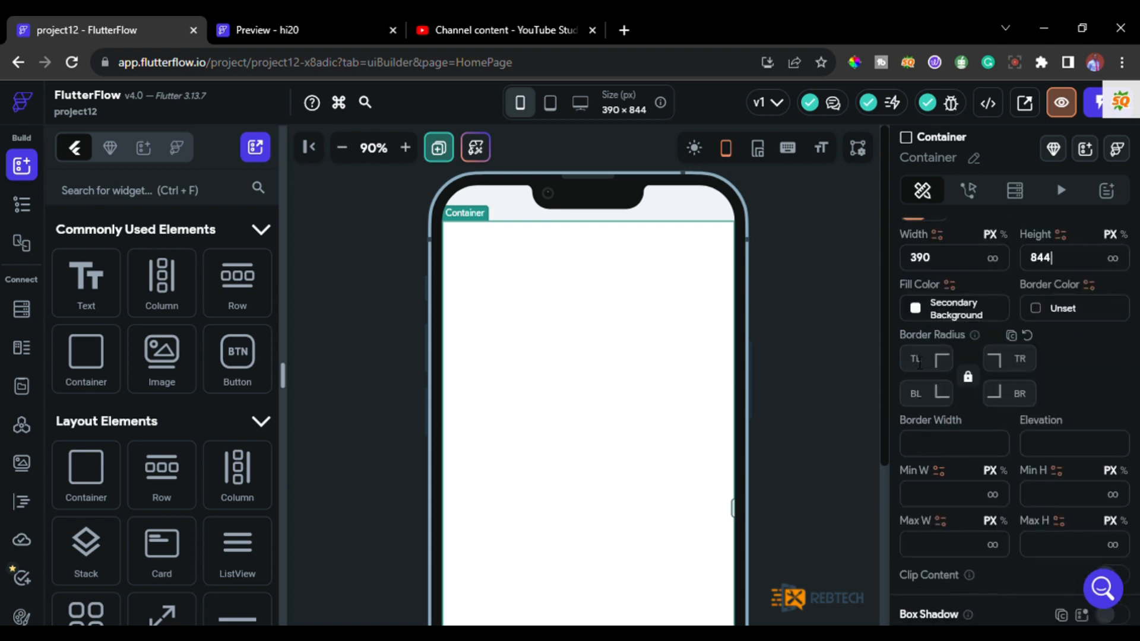
click(929, 374)
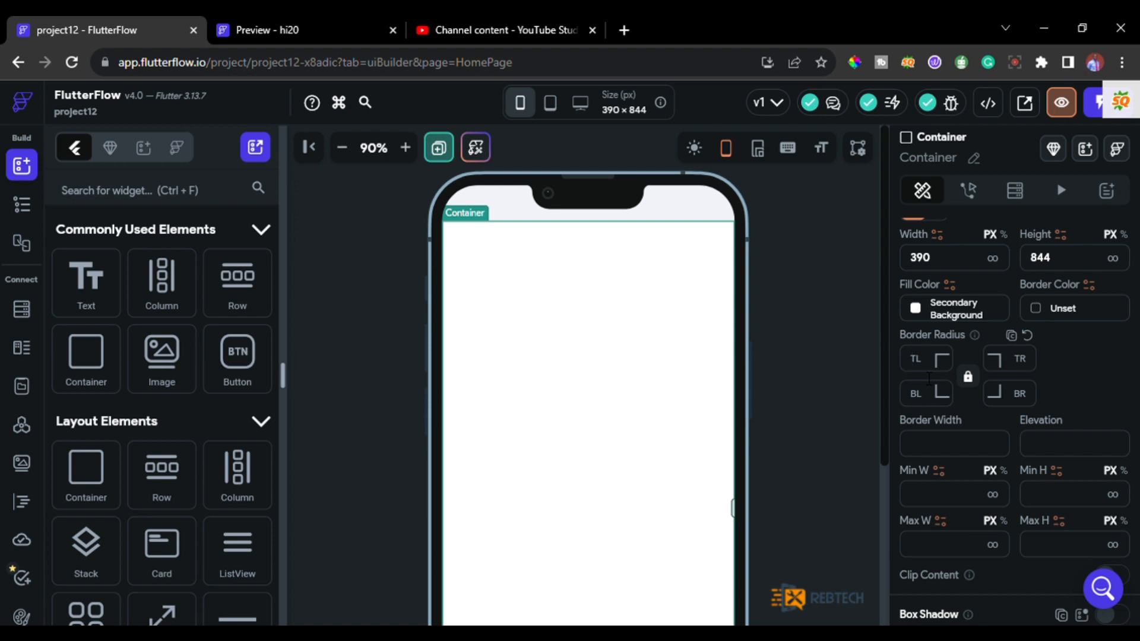
text(40)
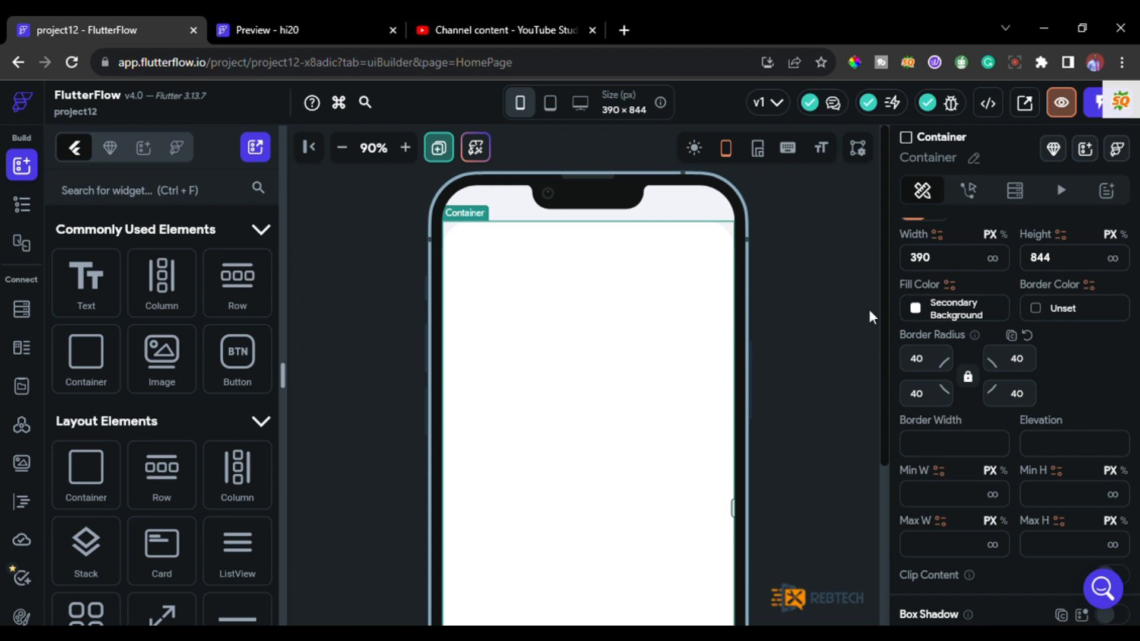
Set the Container's fill color to #FF3951 and compare the result with the hi20 preview.
click(910, 311)
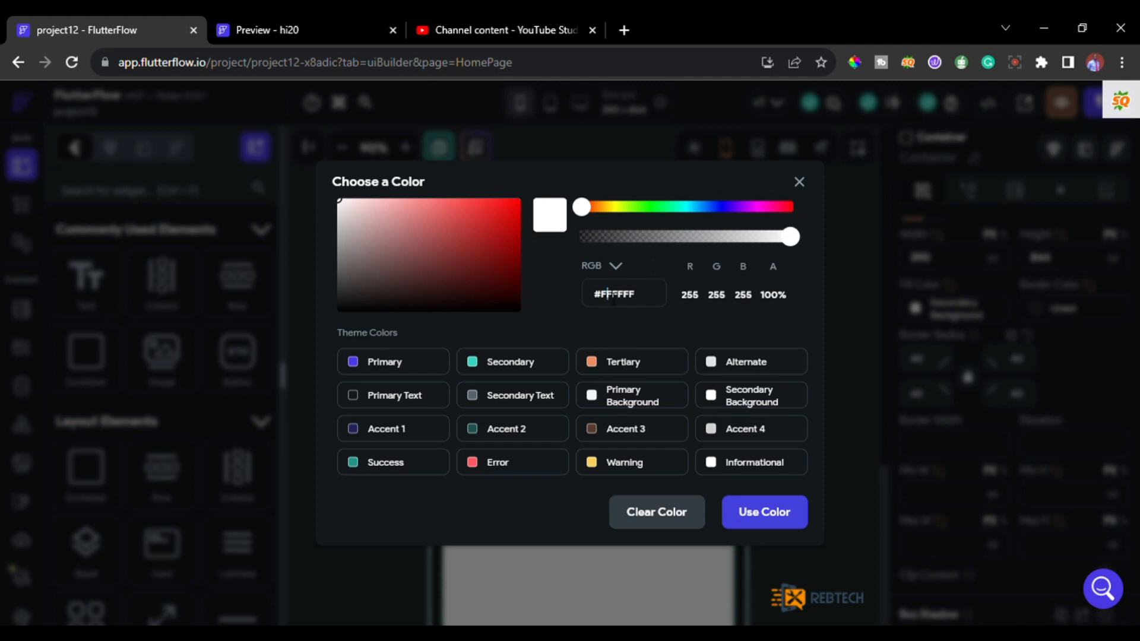
key(ctrl+a)
text(#FF3951)
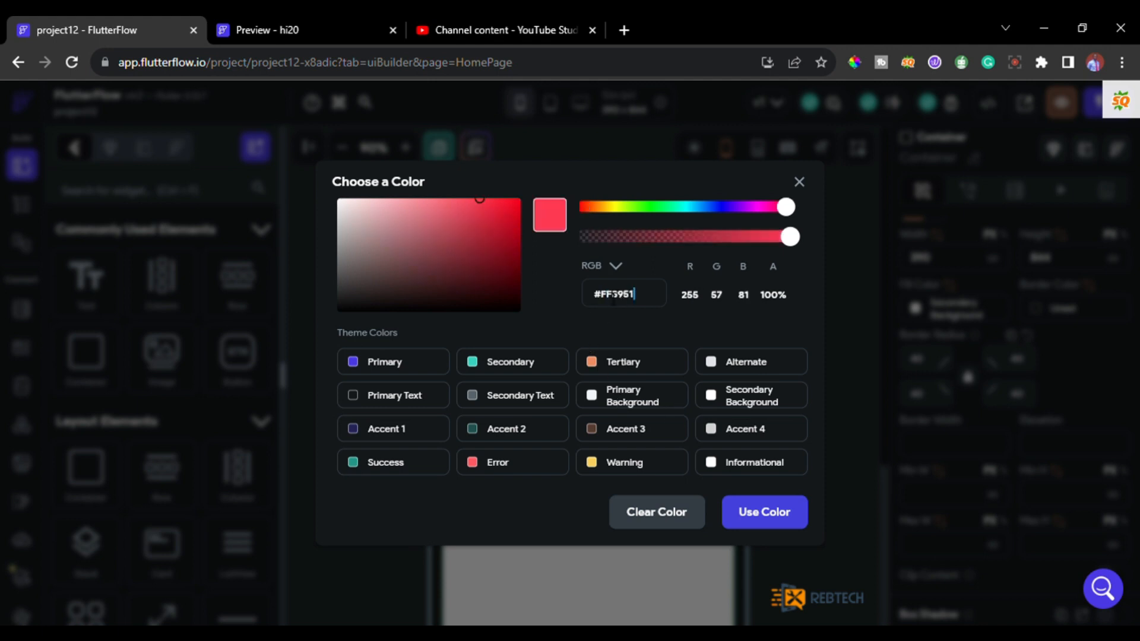
click(769, 507)
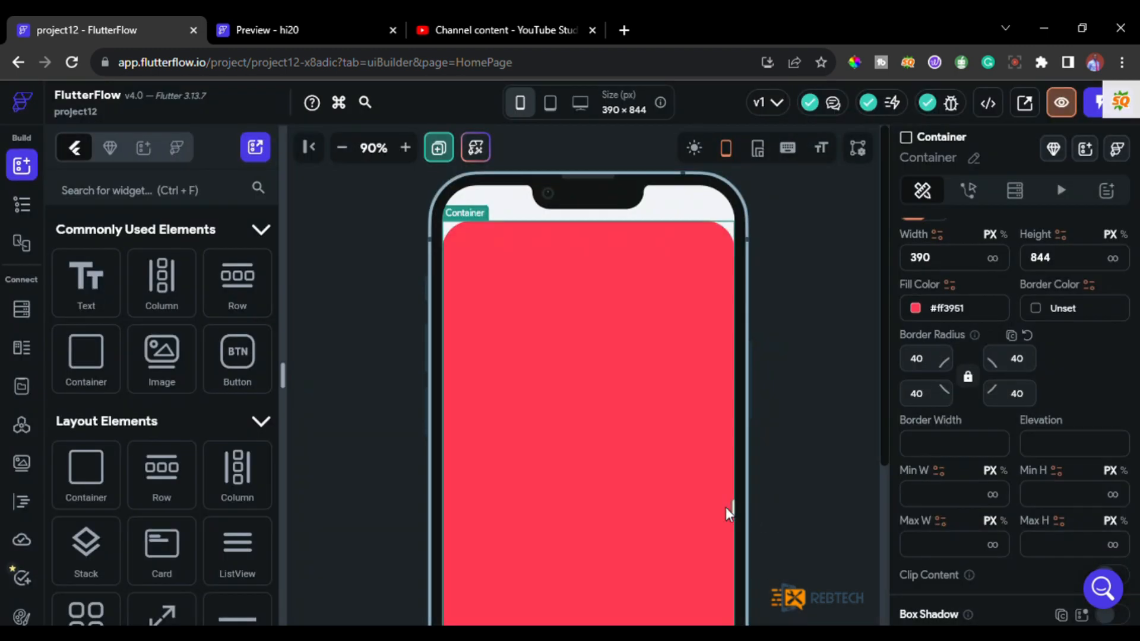
scroll(725, 507, down, 5)
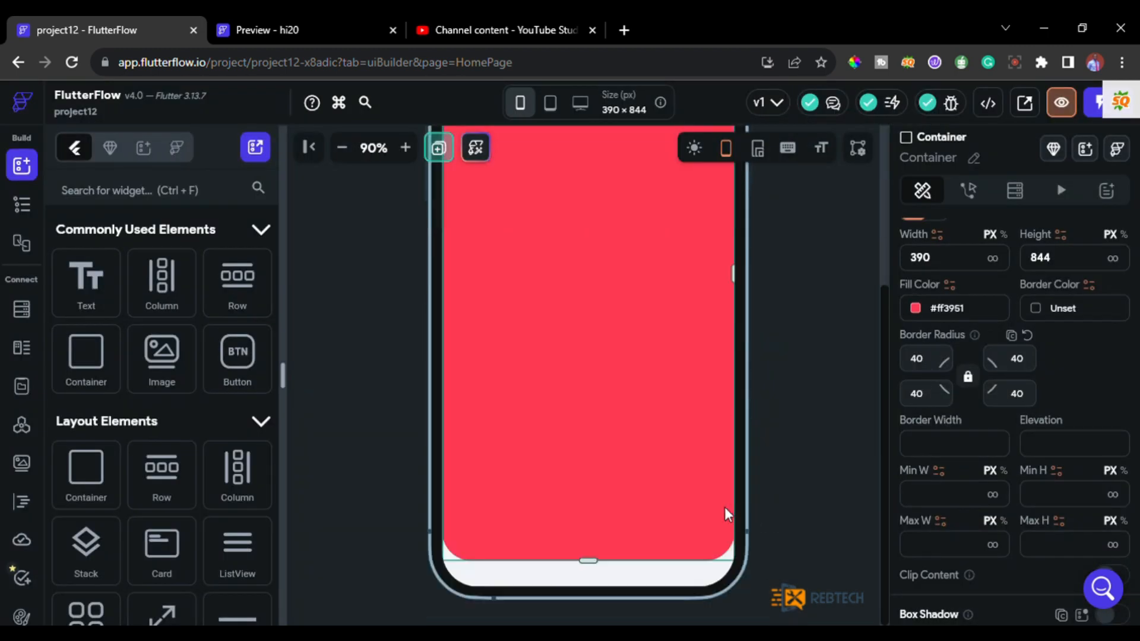
click(303, 41)
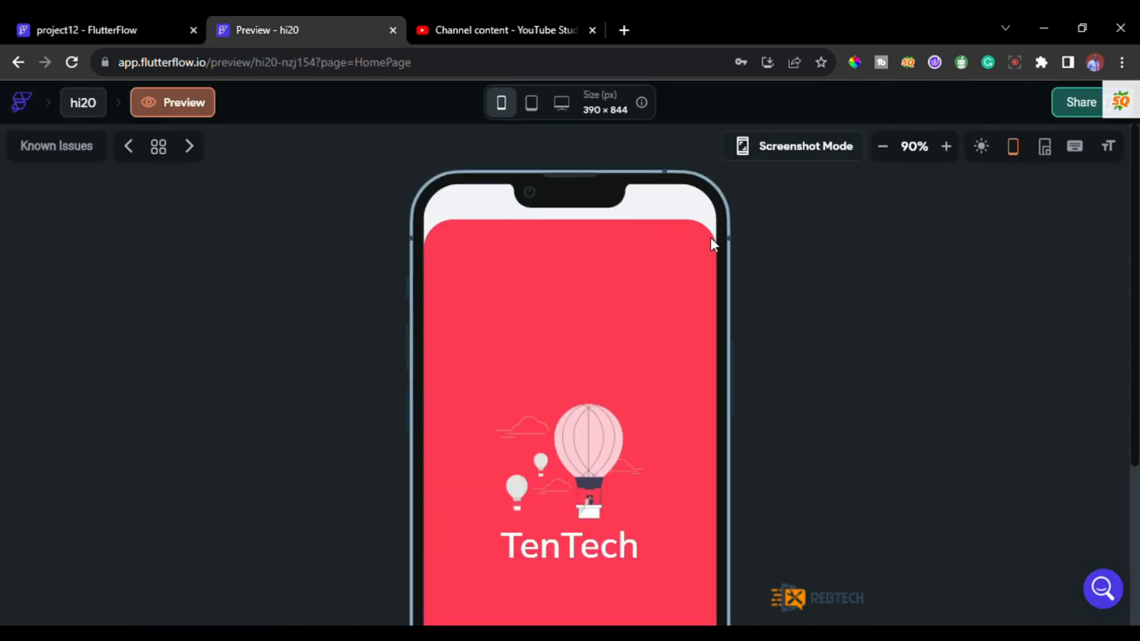
click(102, 26)
scroll(693, 286, up, 2)
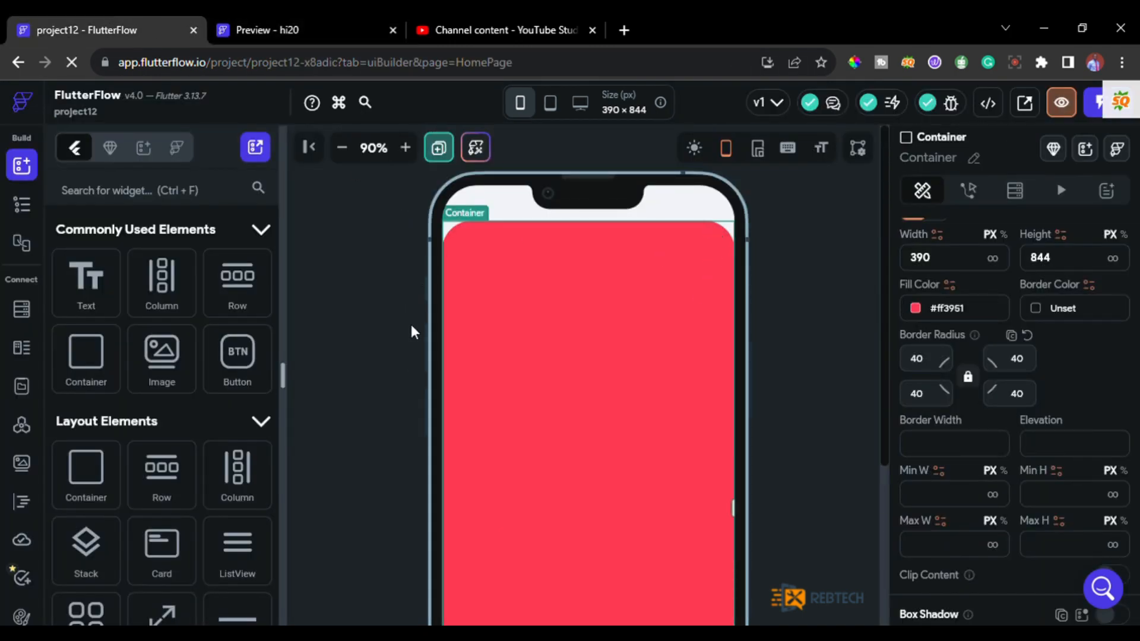
Check the layout of the illustration and title in the hi20 preview and add a Column inside the Container.
click(392, 373)
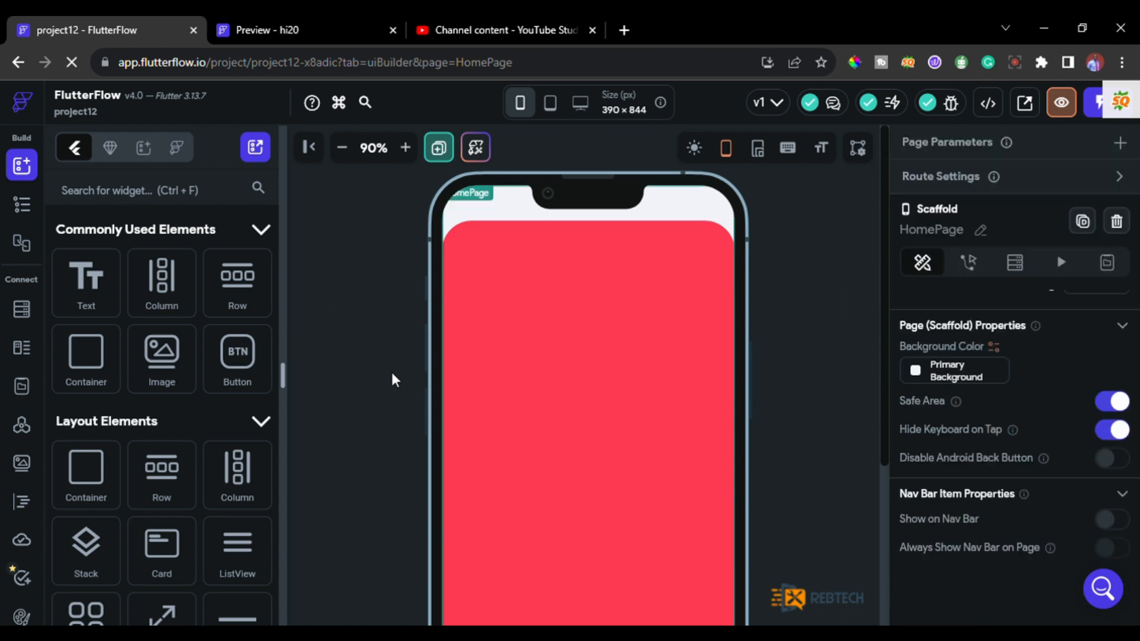
click(290, 23)
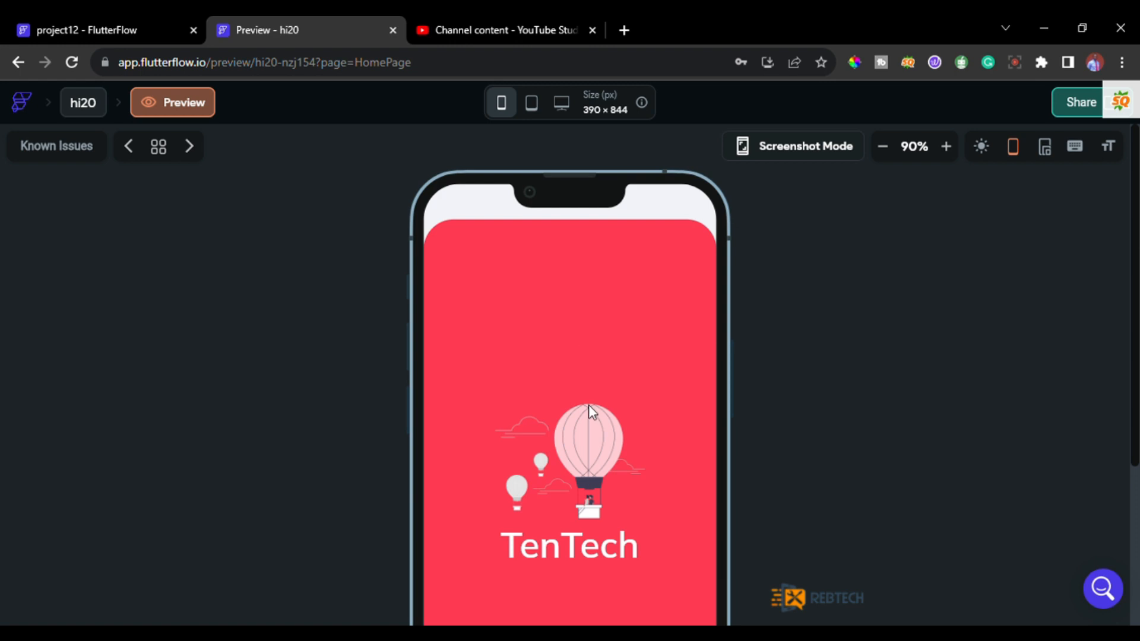
click(119, 27)
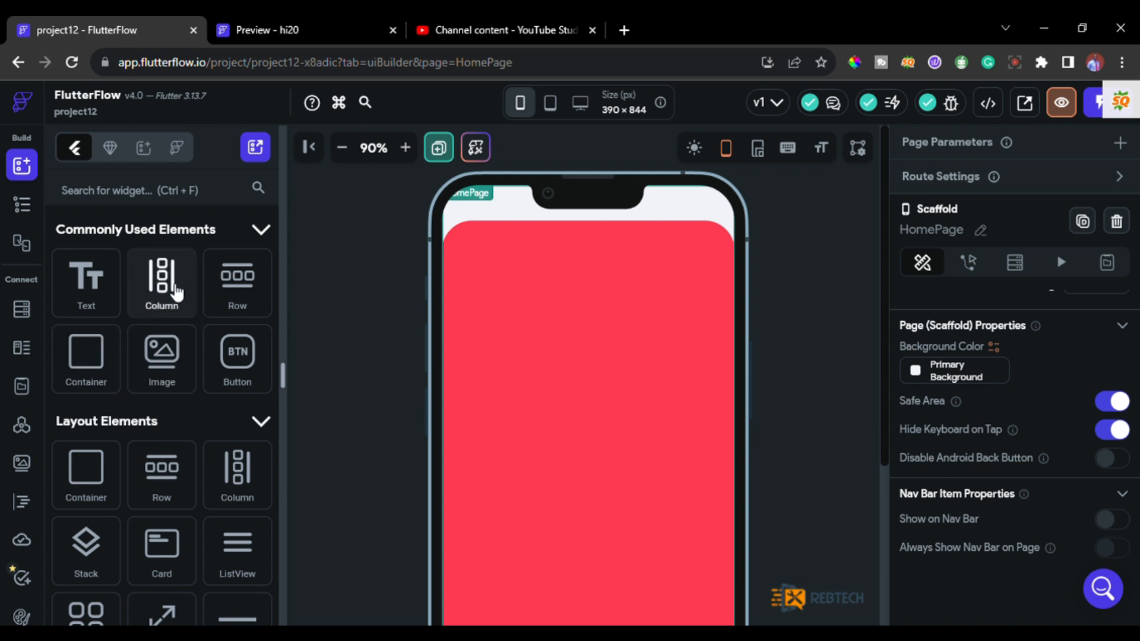
drag(161, 279, 496, 270)
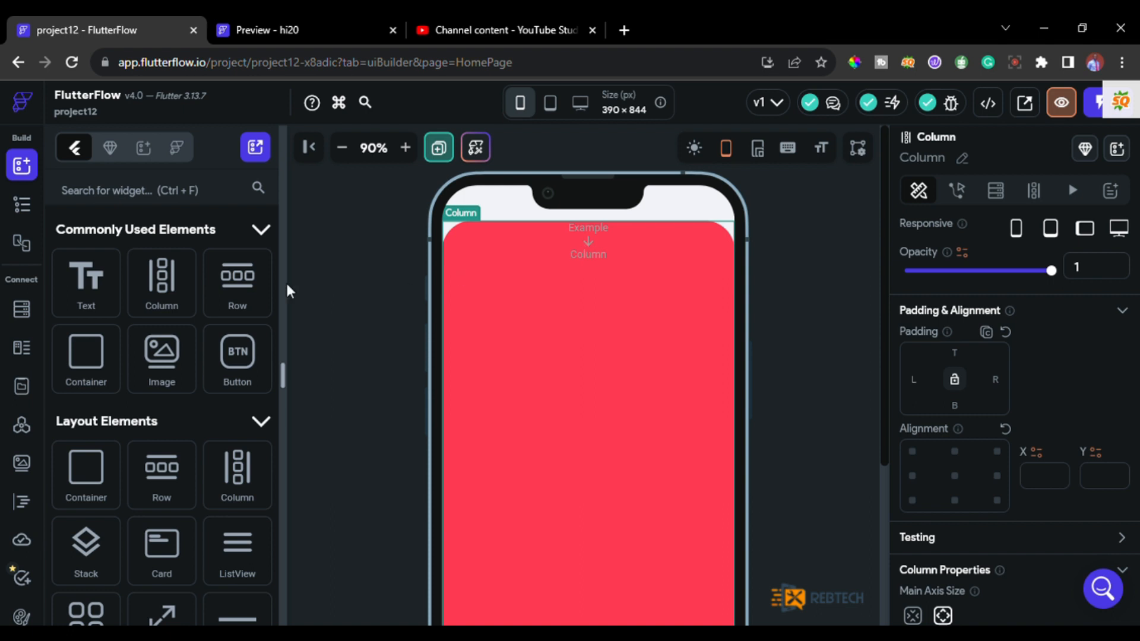
click(272, 28)
click(119, 19)
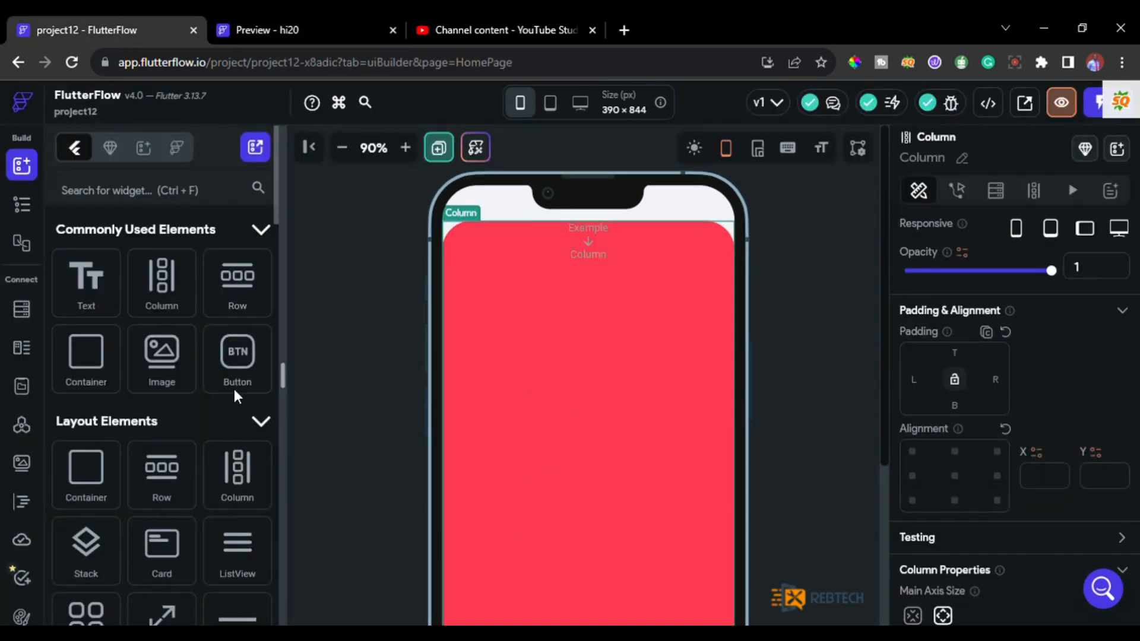
Add an Image to the Column and, following the hi20 preview, place a Text widget beneath it.
drag(168, 368, 582, 244)
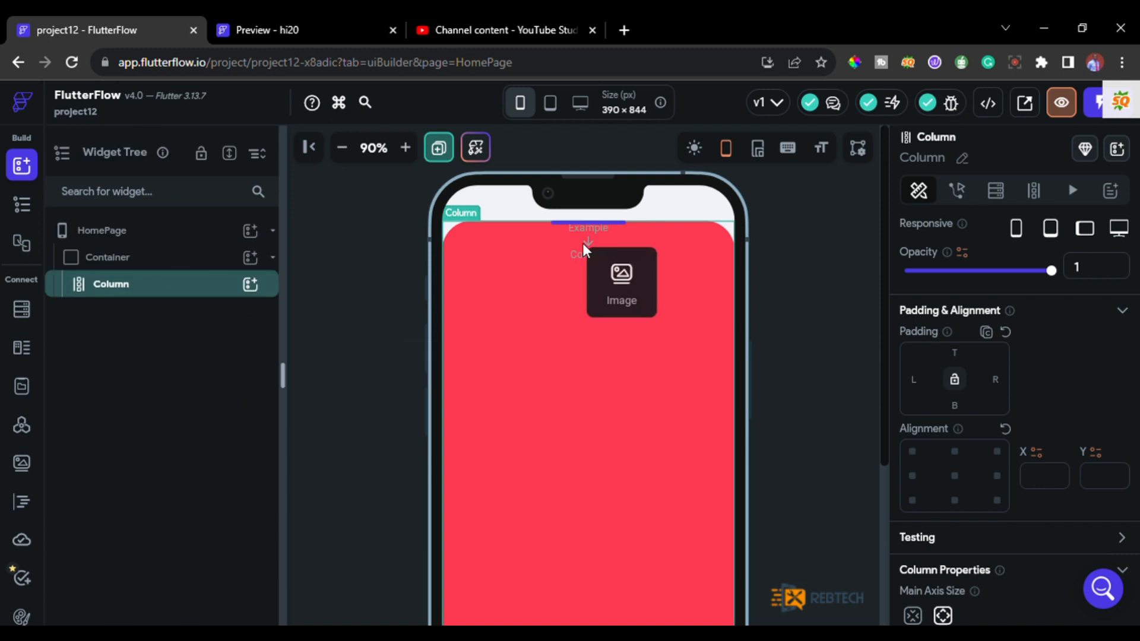
click(257, 19)
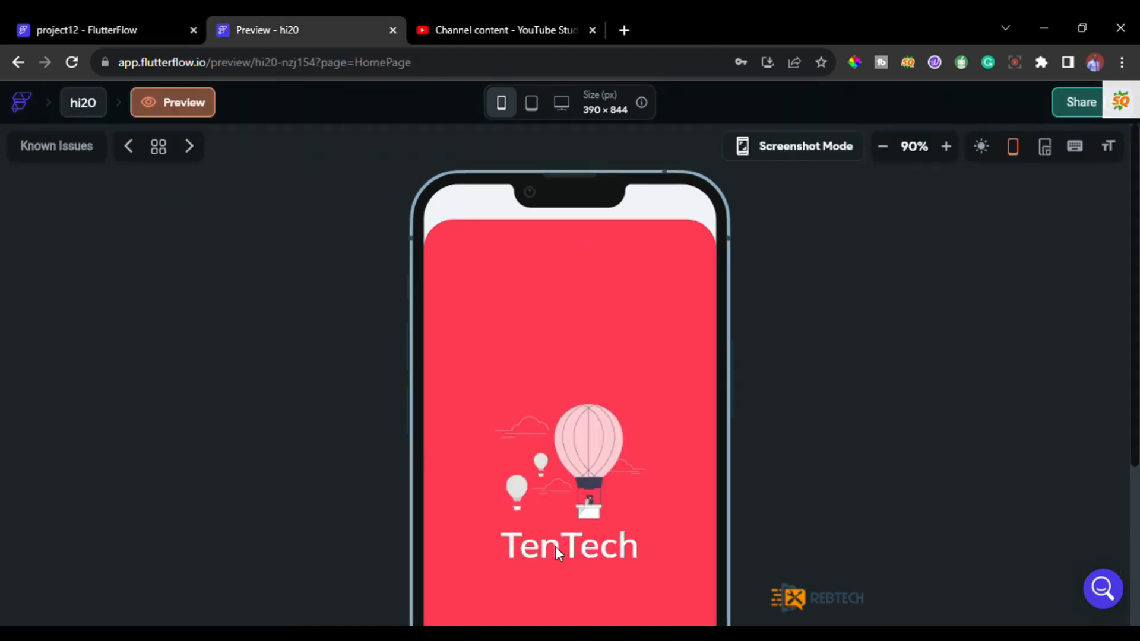
click(55, 30)
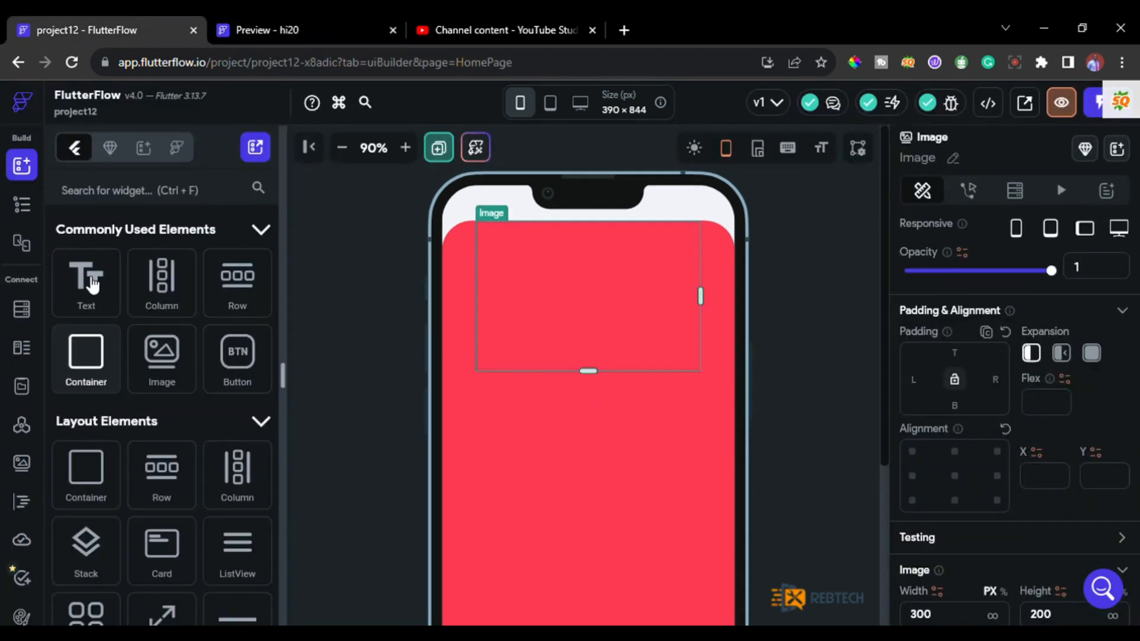
drag(92, 284, 522, 407)
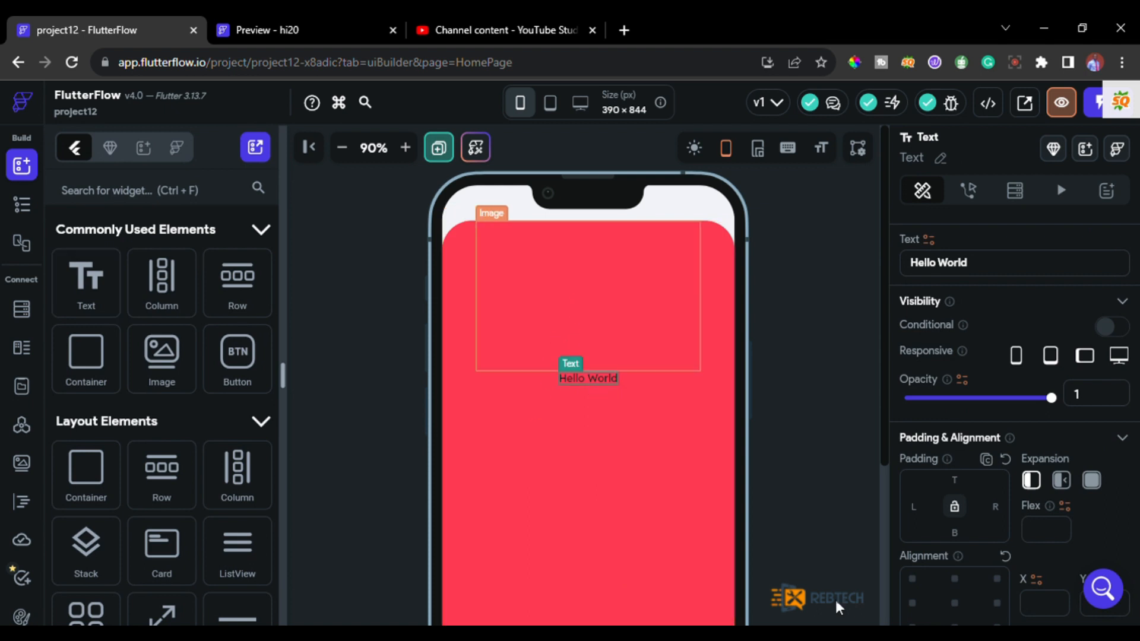
Set the Image's width to 200 px and its height to 143 px.
scroll(905, 588, down, 1)
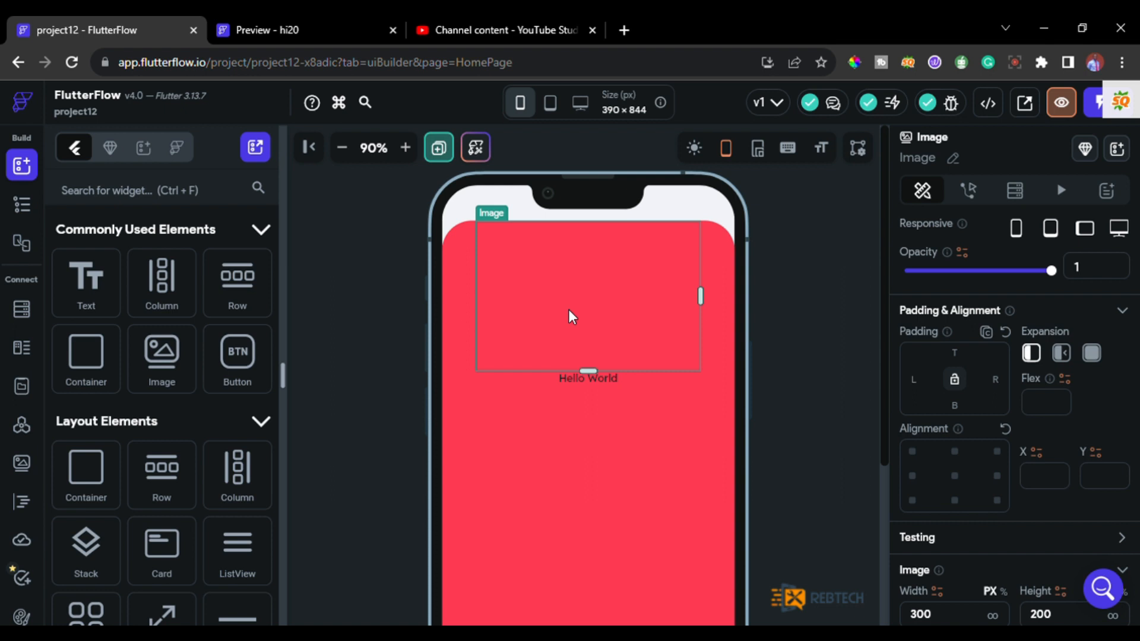
scroll(935, 489, down, 1)
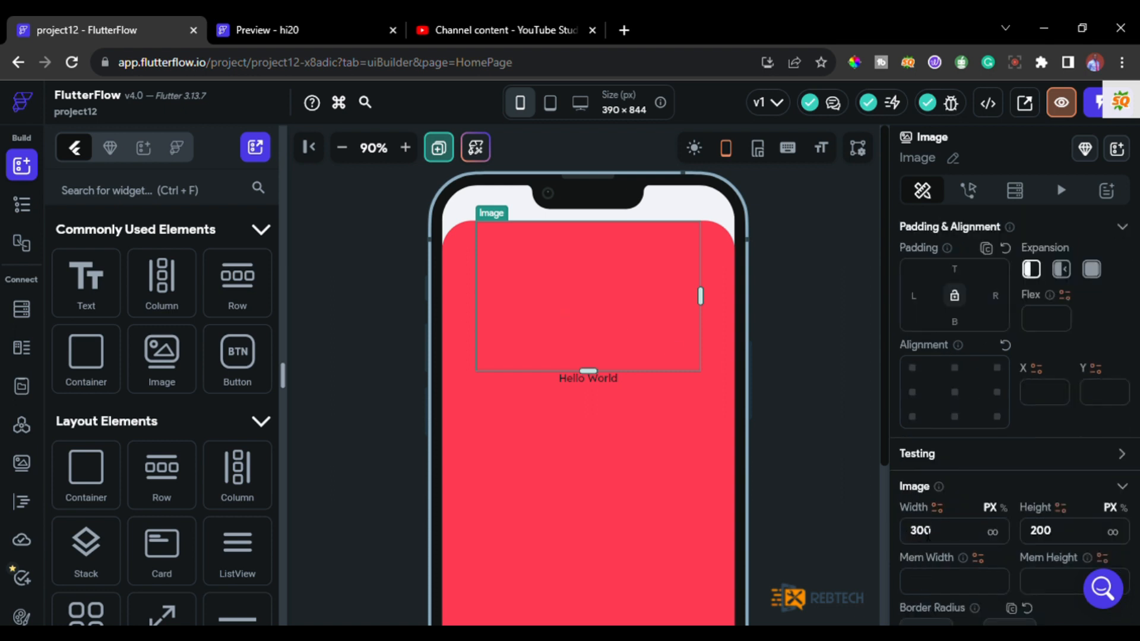
double_click(927, 534)
text(200)
drag(1050, 534, 1032, 530)
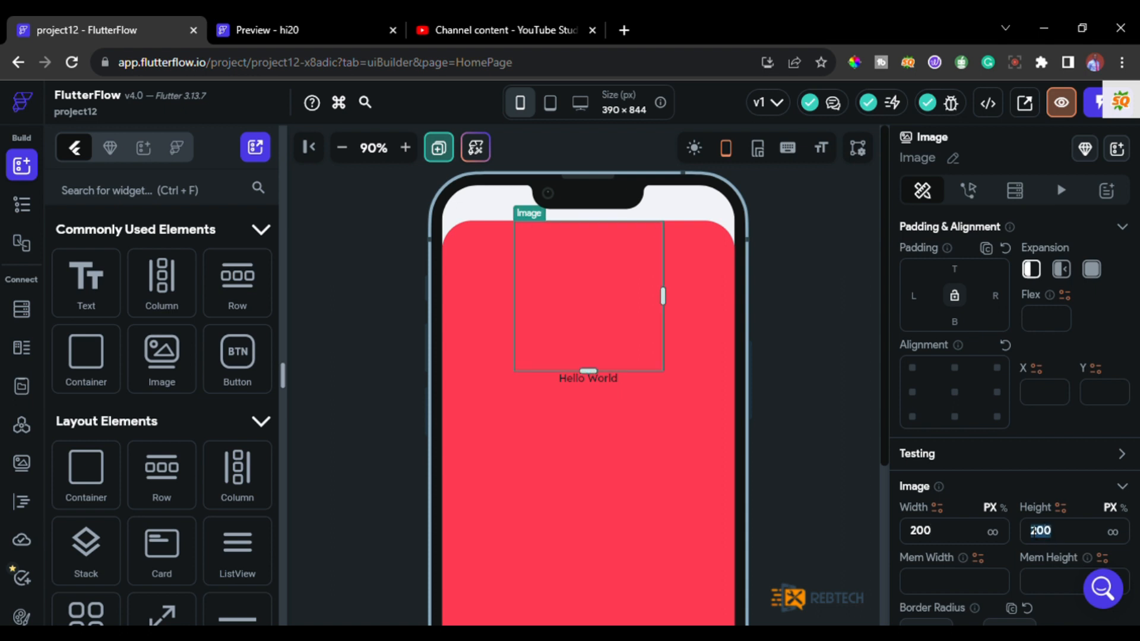
text(143)
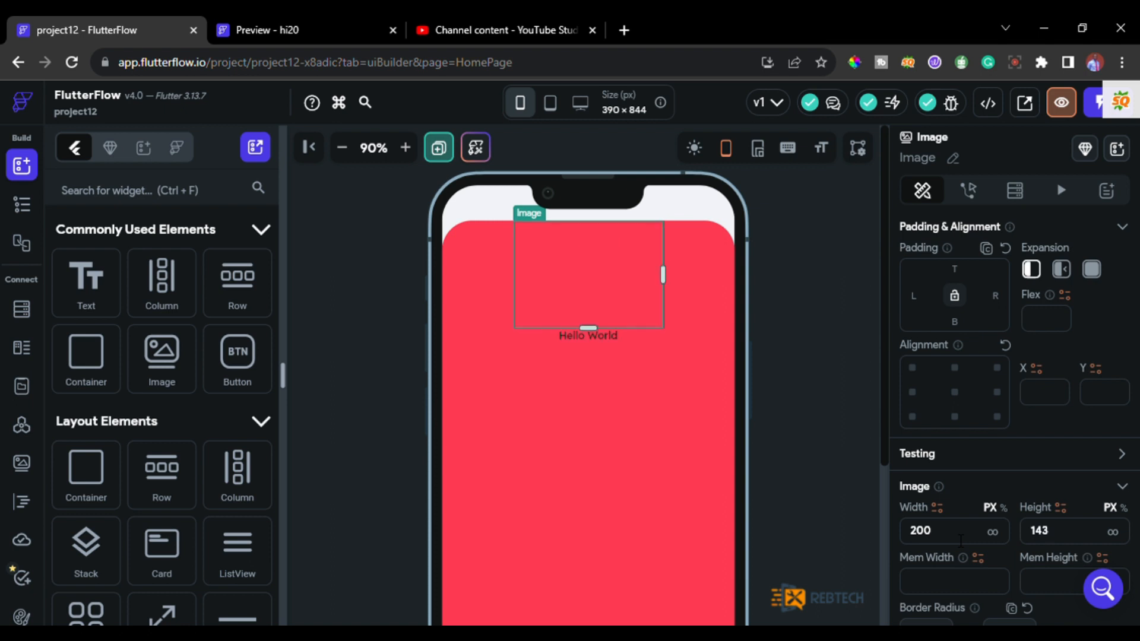
Change the Image's type to Asset and upload the hot-air balloon illustration.
scroll(956, 537, down, 5)
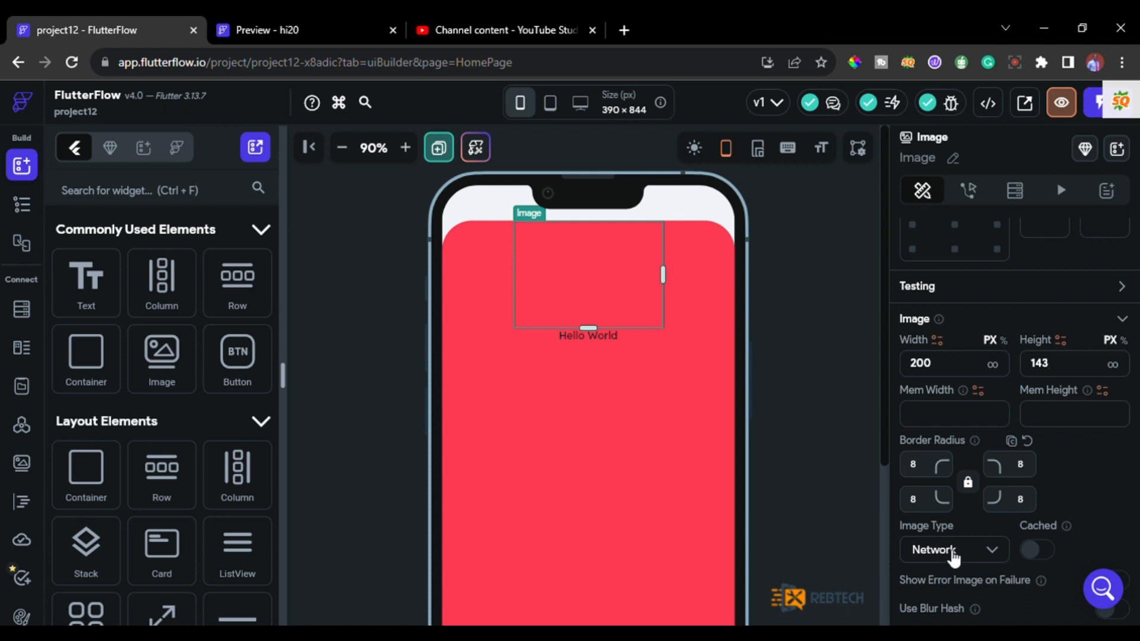
click(946, 550)
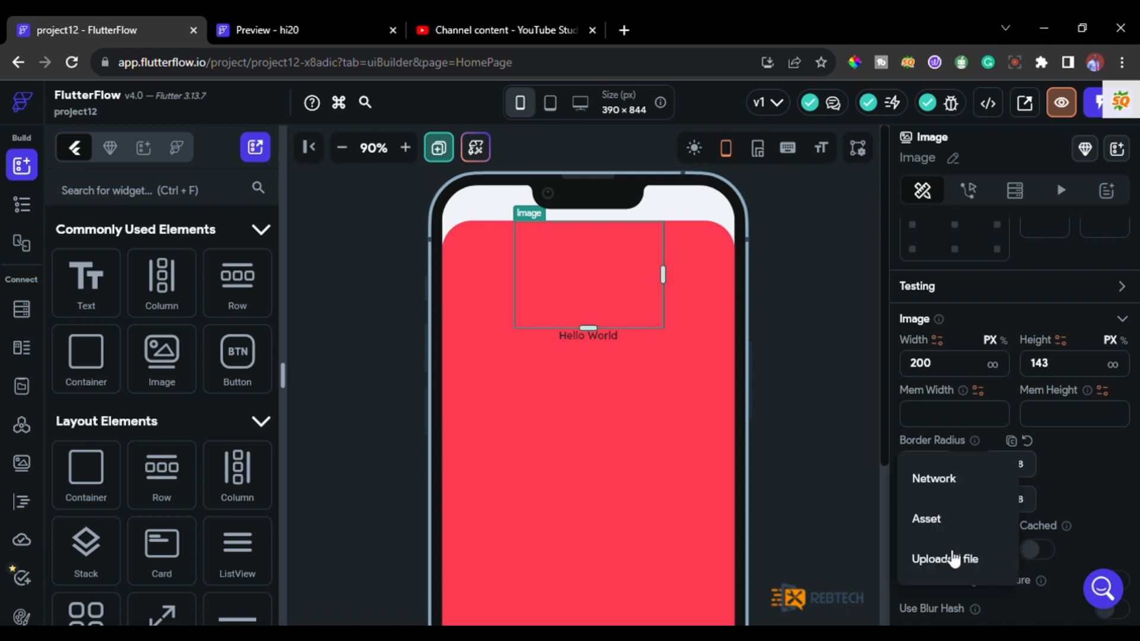
click(938, 508)
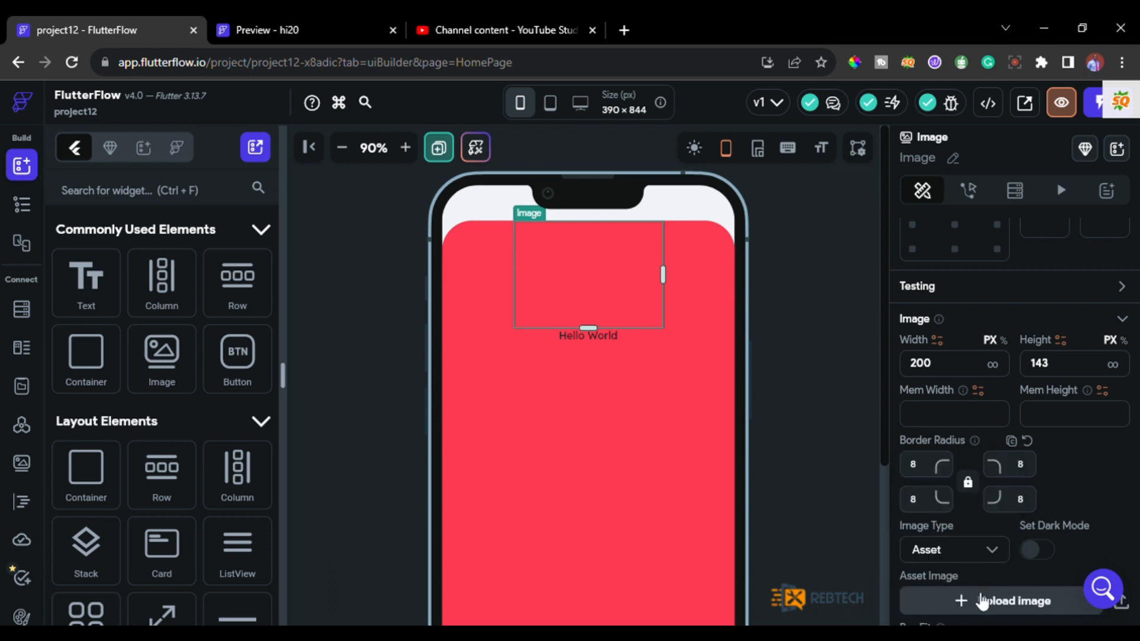
click(1003, 606)
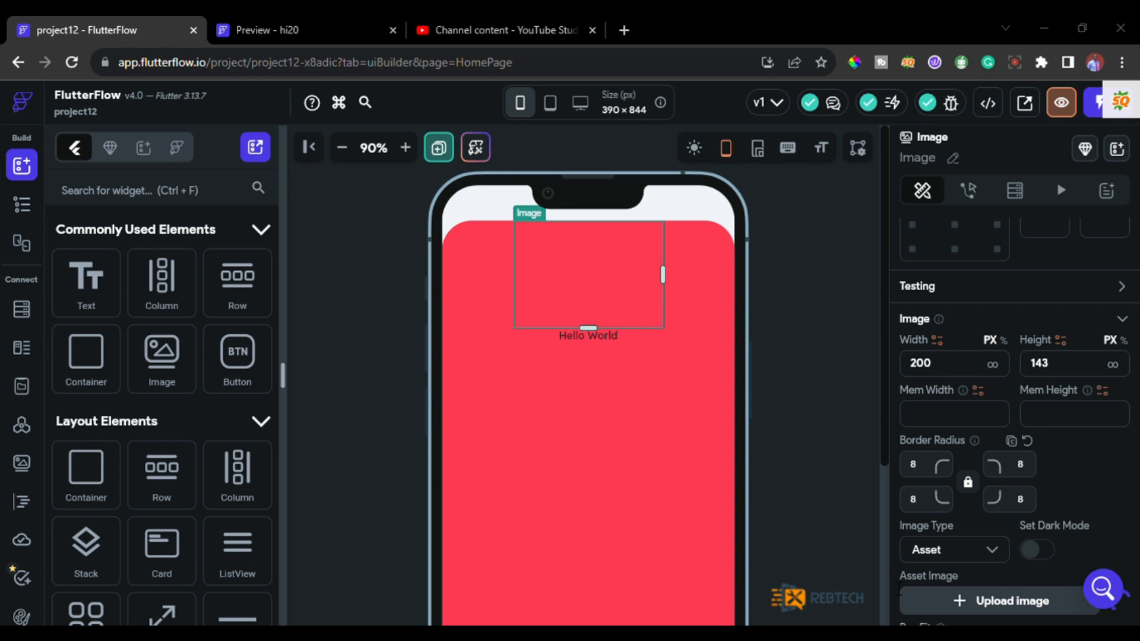
click(651, 488)
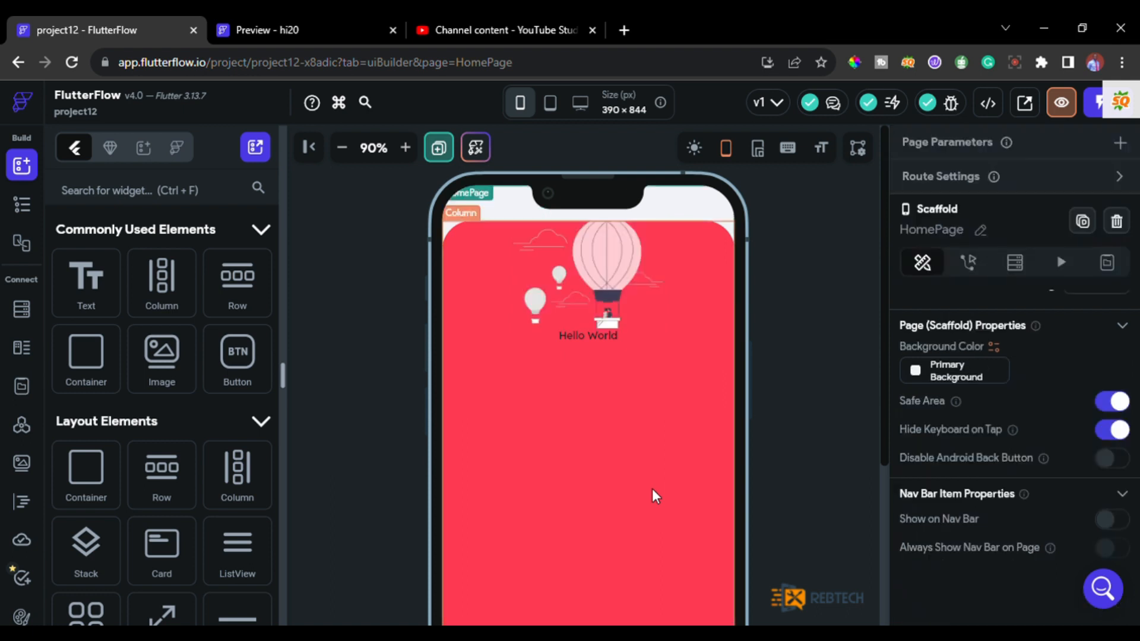
Set the balloon Image's top padding to 245.
click(593, 279)
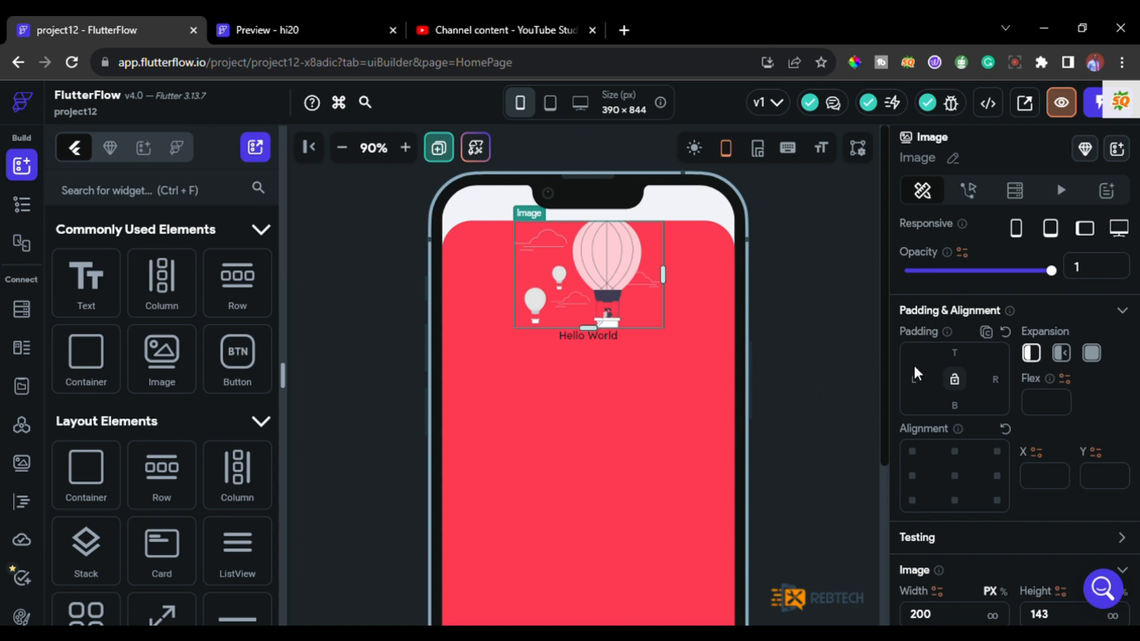
click(961, 362)
text(2)
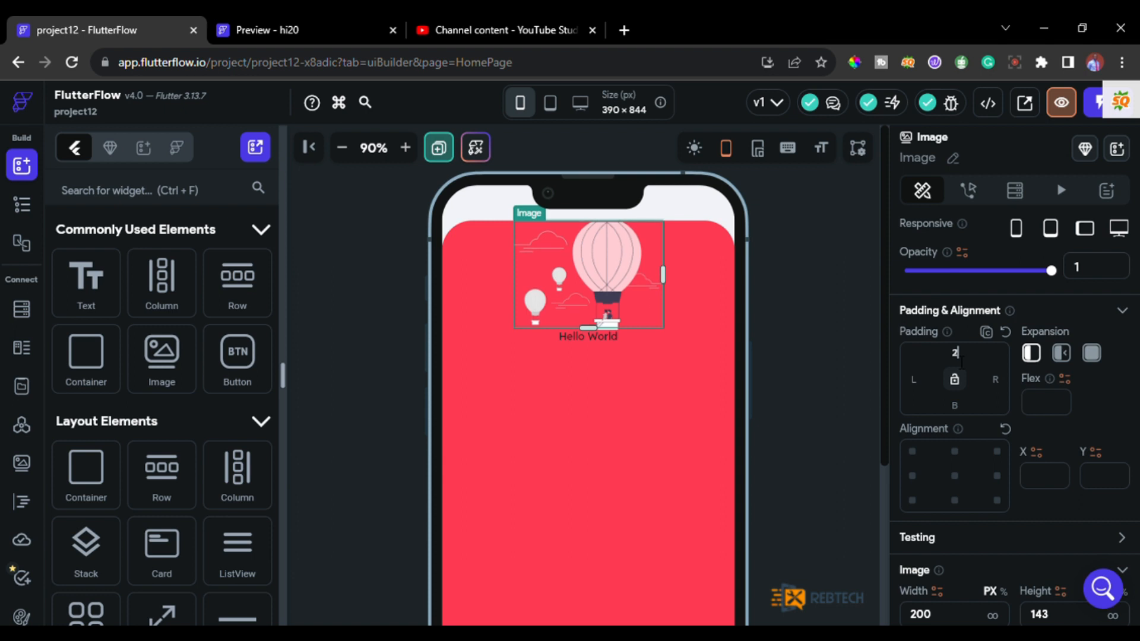
text(45)
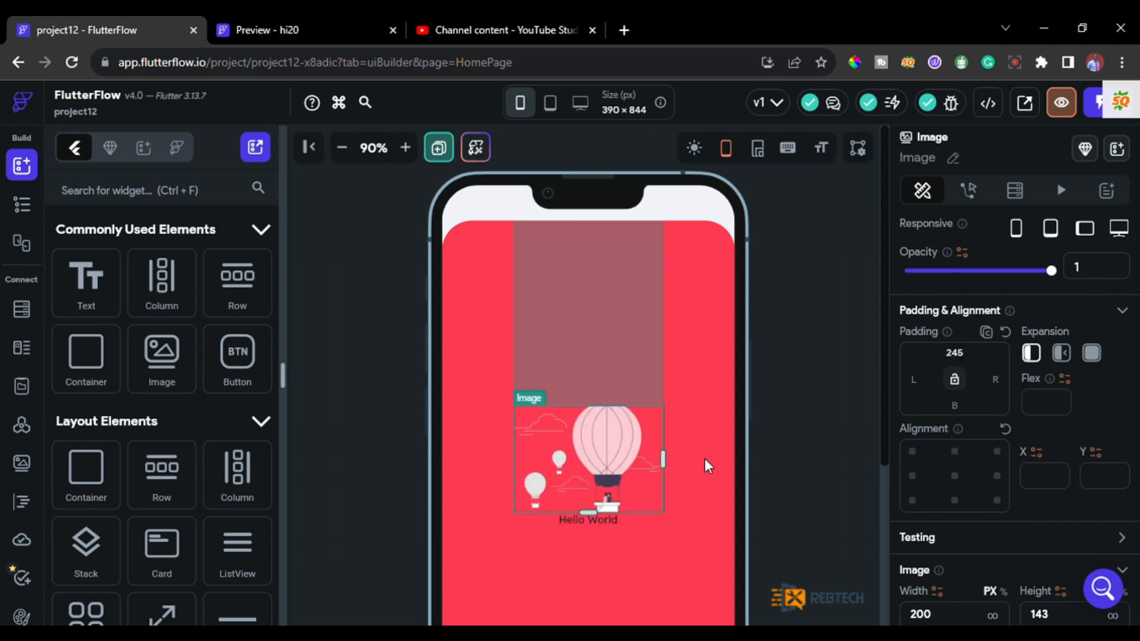
scroll(685, 461, down, 3)
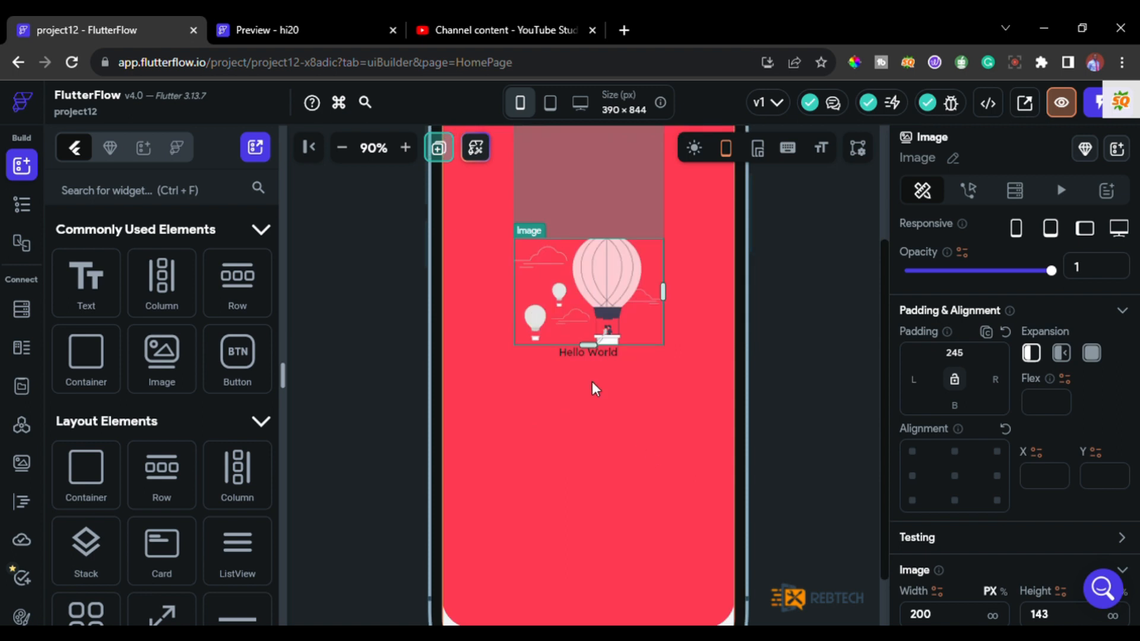
Compare the Text and balloon Image with the hi20 preview and review the Image's padding and size properties.
click(589, 351)
click(308, 31)
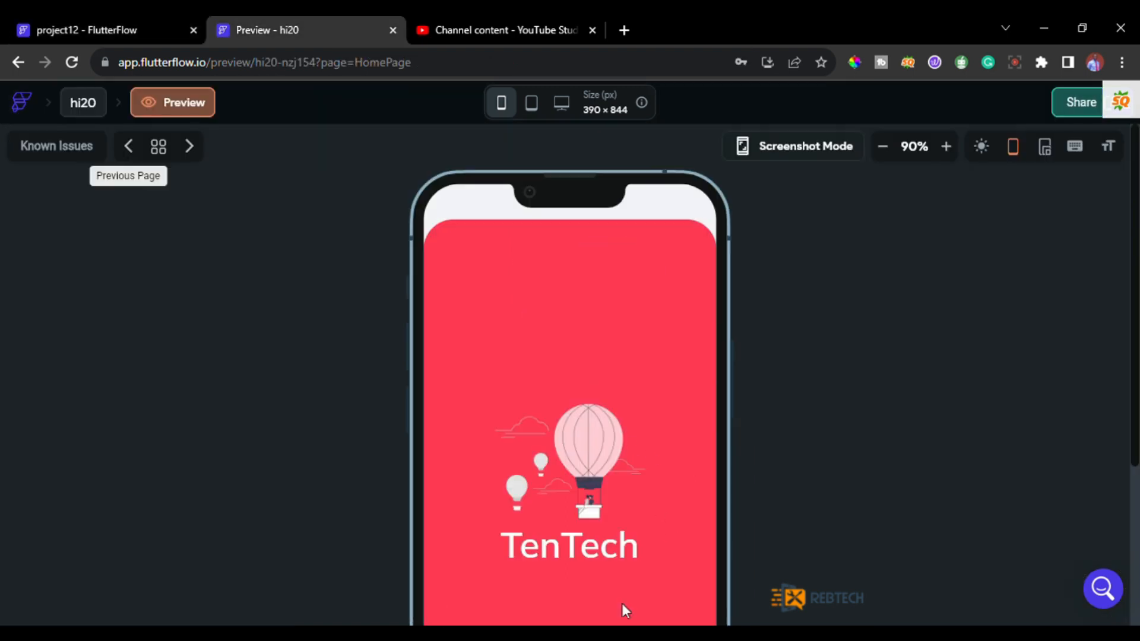
click(141, 29)
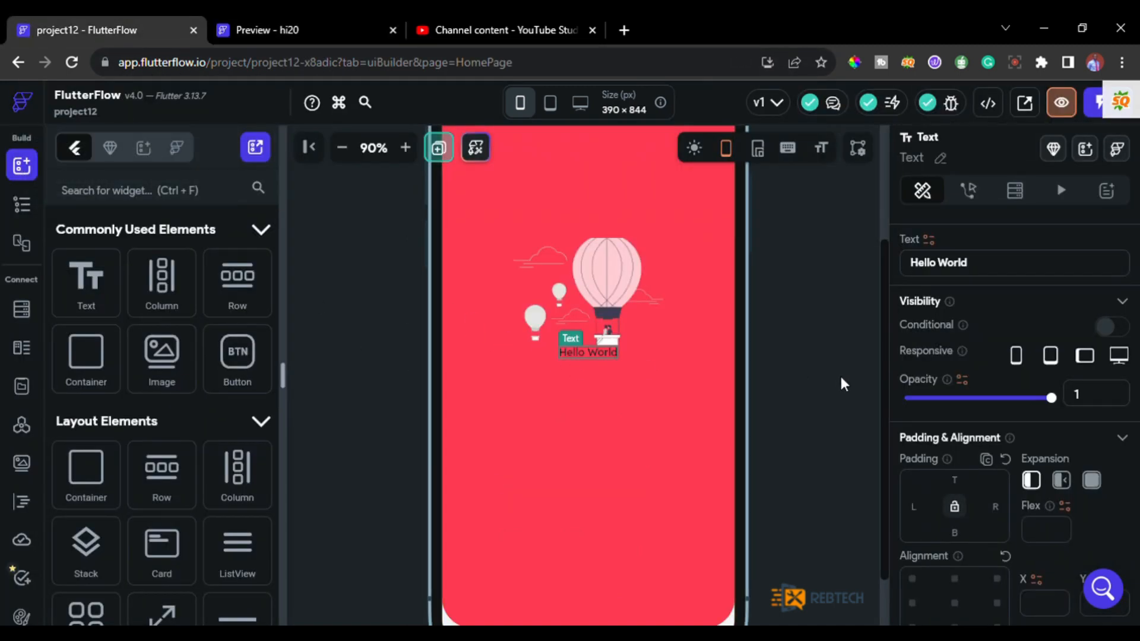
click(247, 17)
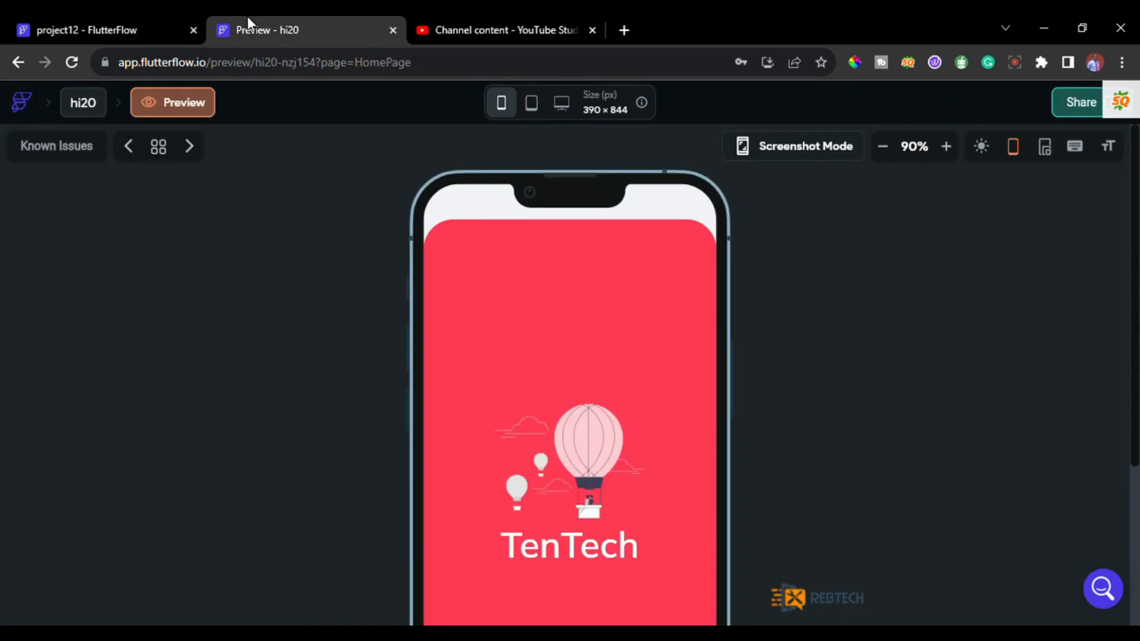
click(88, 28)
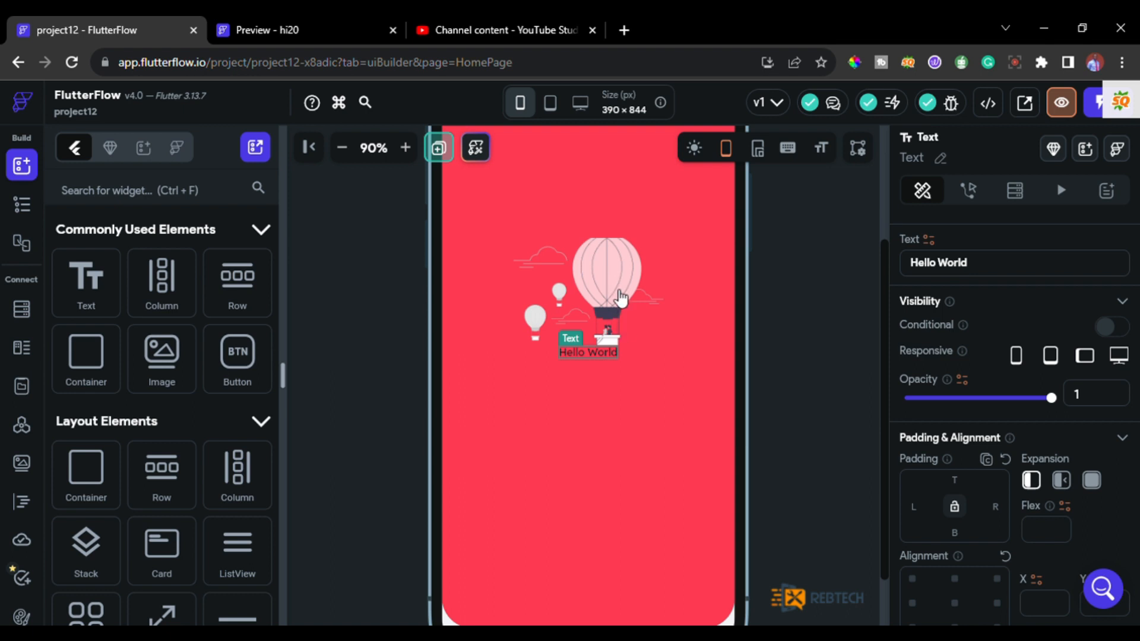
key(Escape)
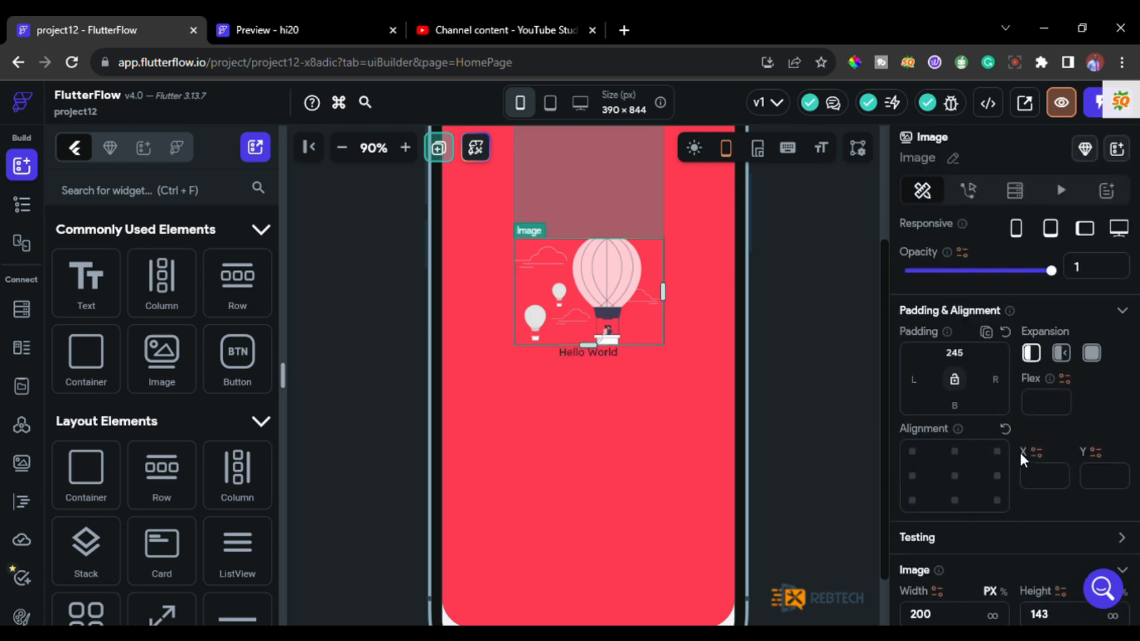
scroll(1024, 457, up, 1)
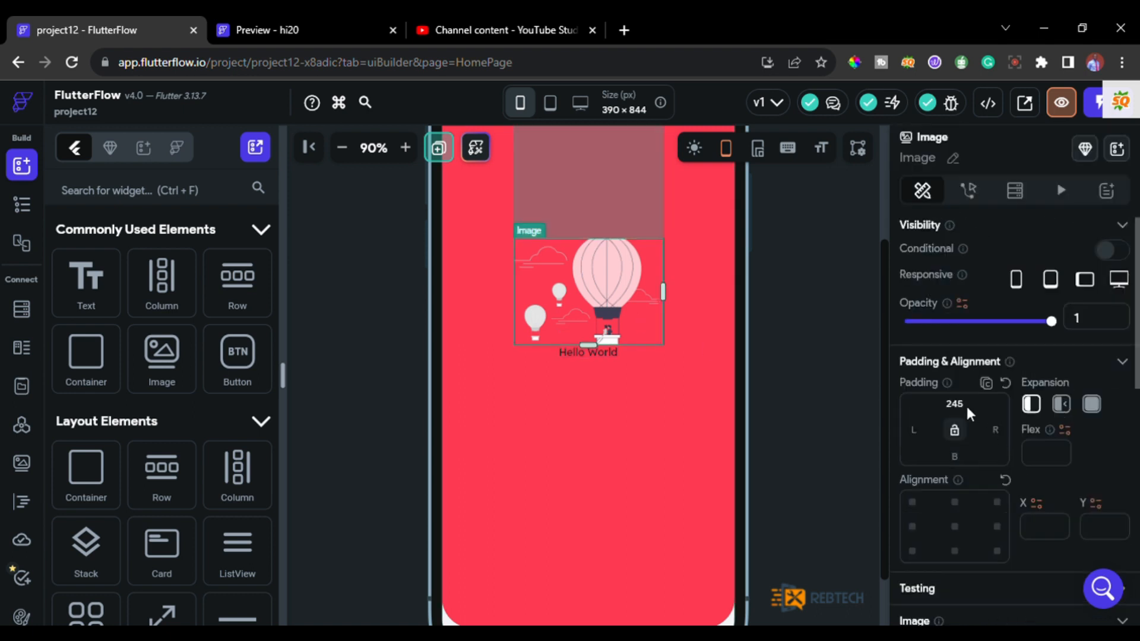
scroll(990, 469, down, 3)
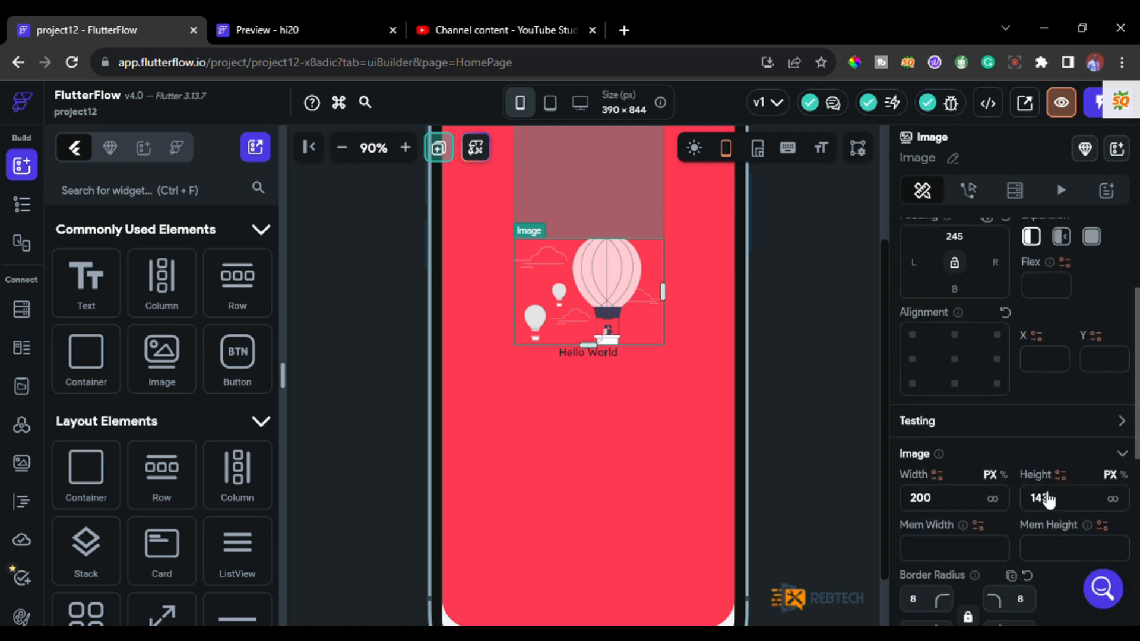
Set the balloon Image's height to 153 px.
double_click(1046, 506)
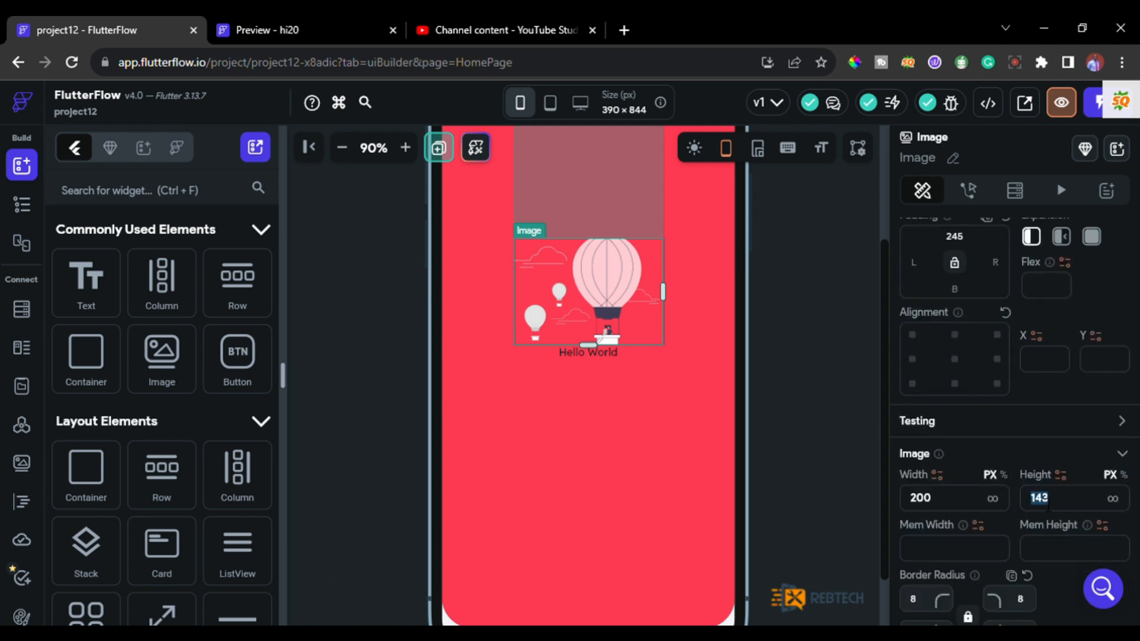
text(1)
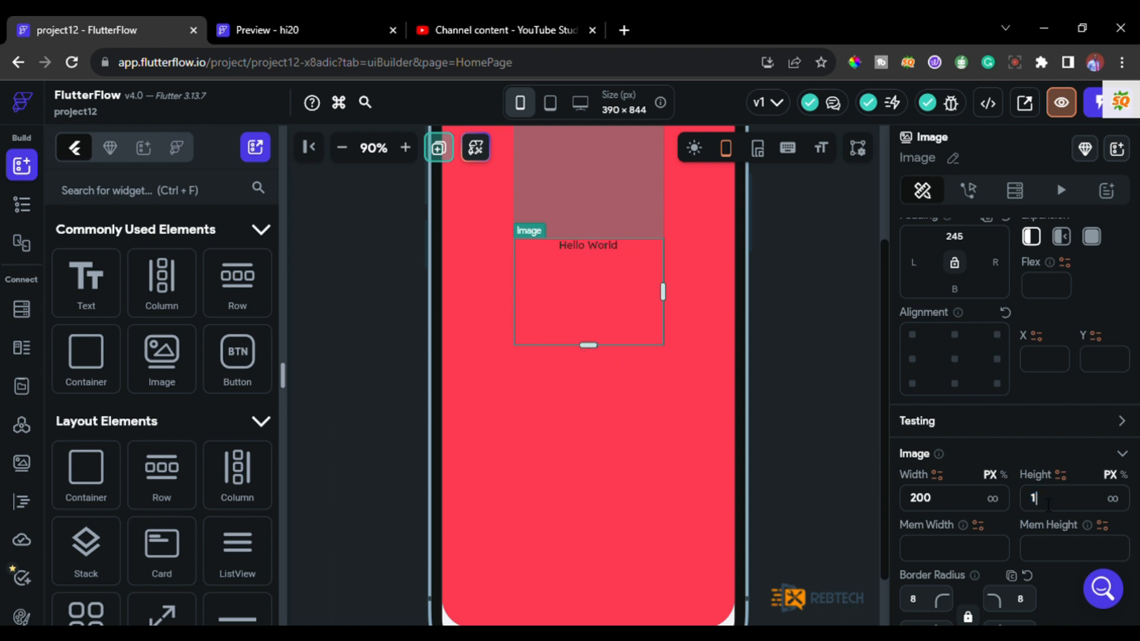
text(53)
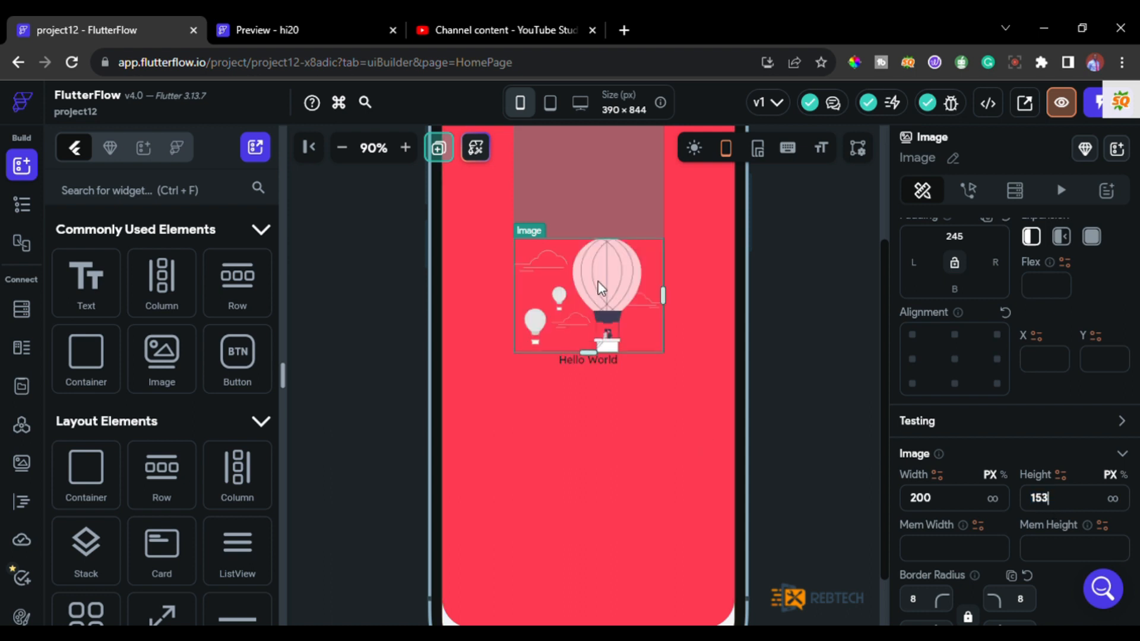
click(601, 431)
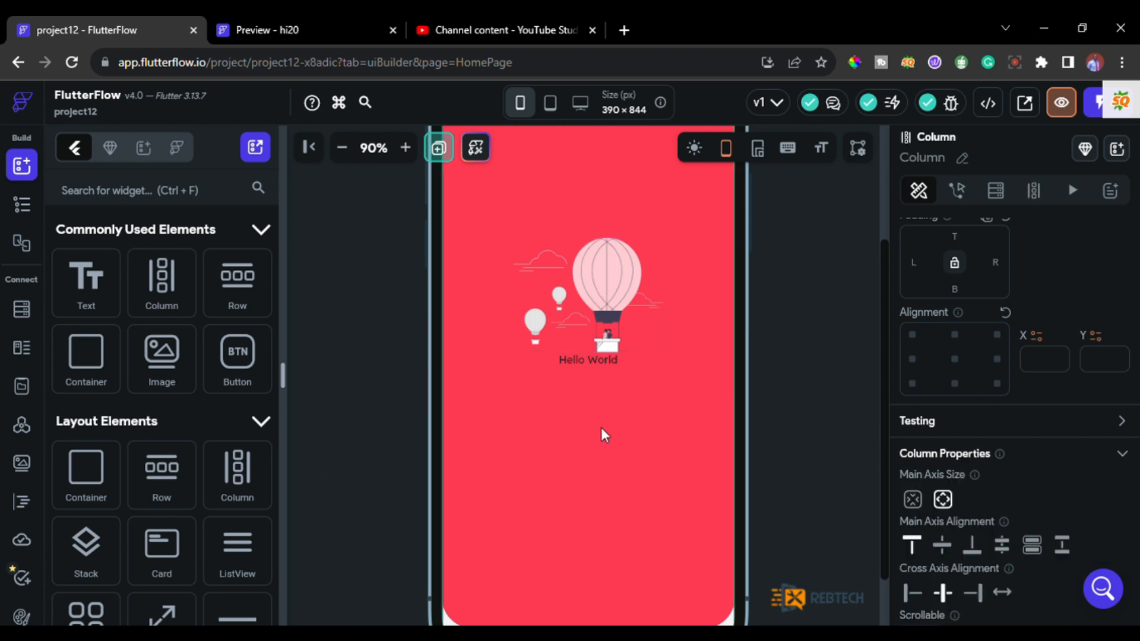
Replace the "Hello World" text below the balloon image with "TenTEch".
click(586, 365)
scroll(953, 337, up, 3)
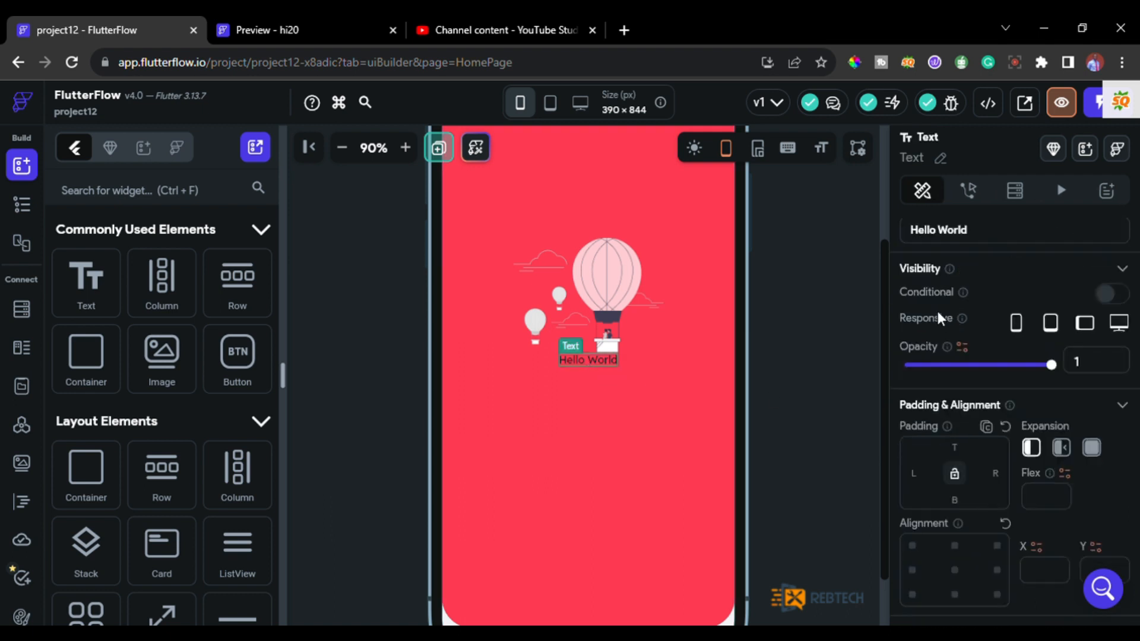
click(941, 325)
key(BackSpace)
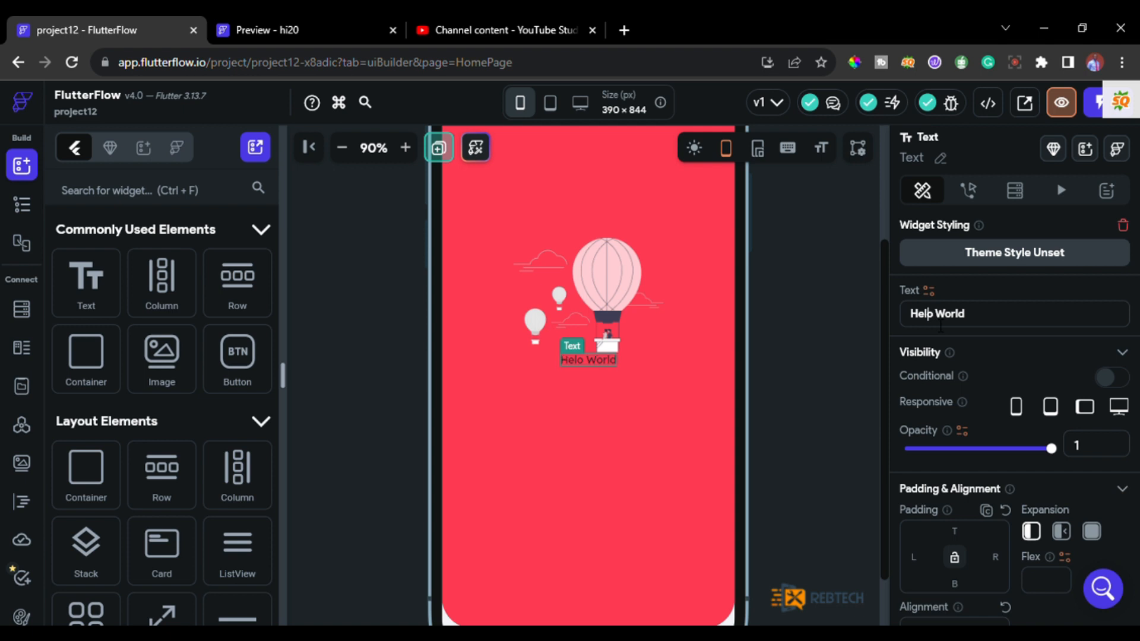
key(ctrl+a)
text(TenTE)
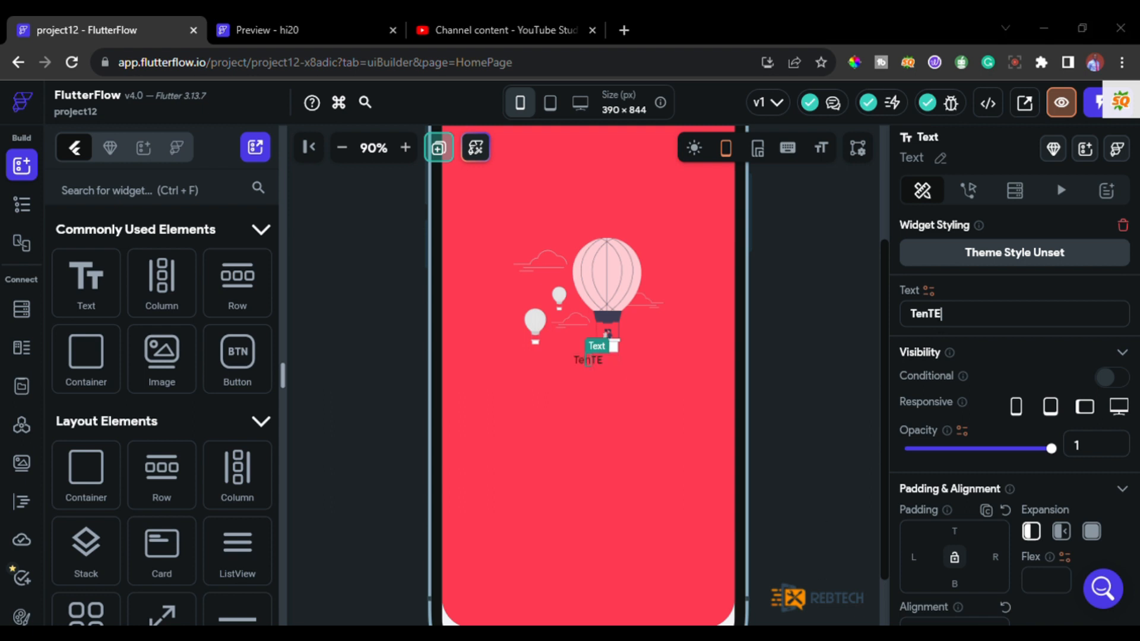
text(ch)
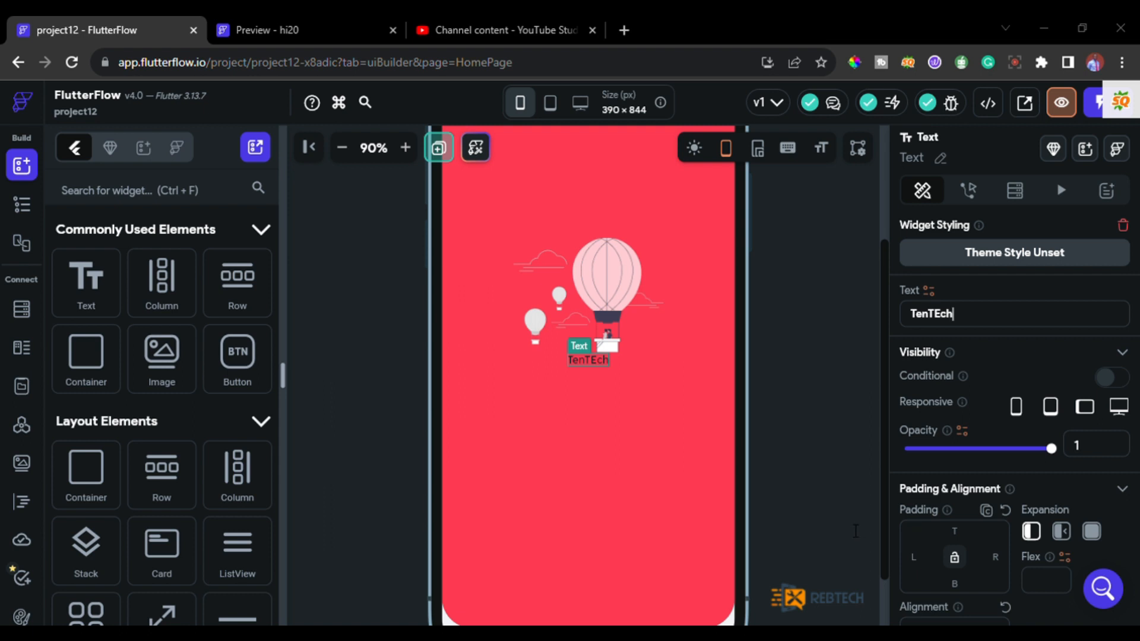
Set the title Text's font size to 48 and its text color to white, using the hi20 preview as reference.
click(225, 25)
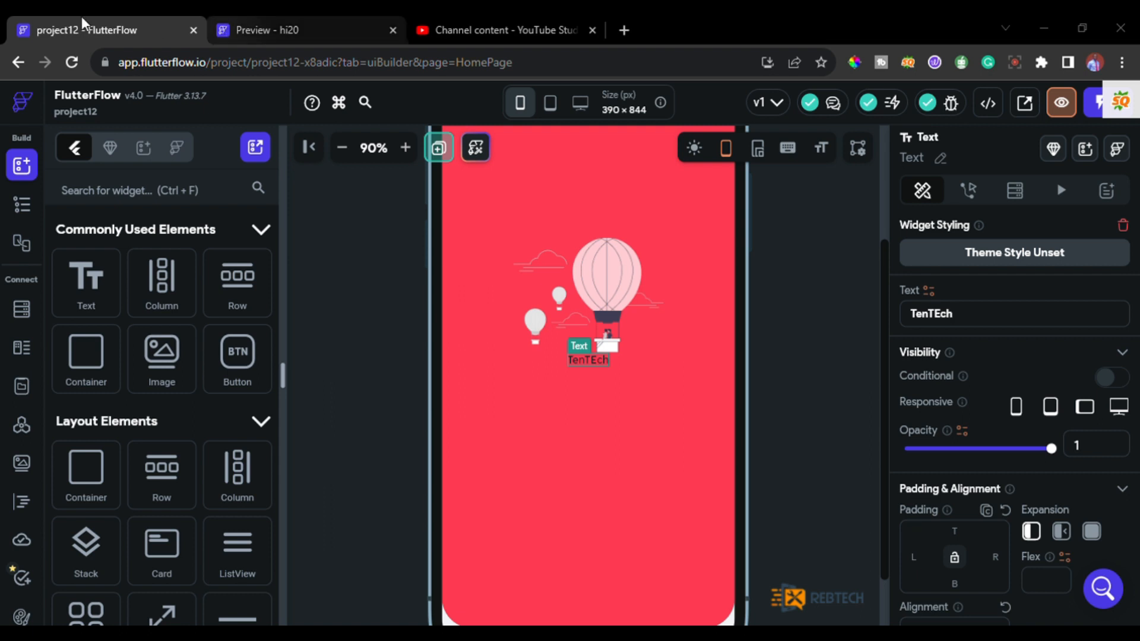
click(81, 25)
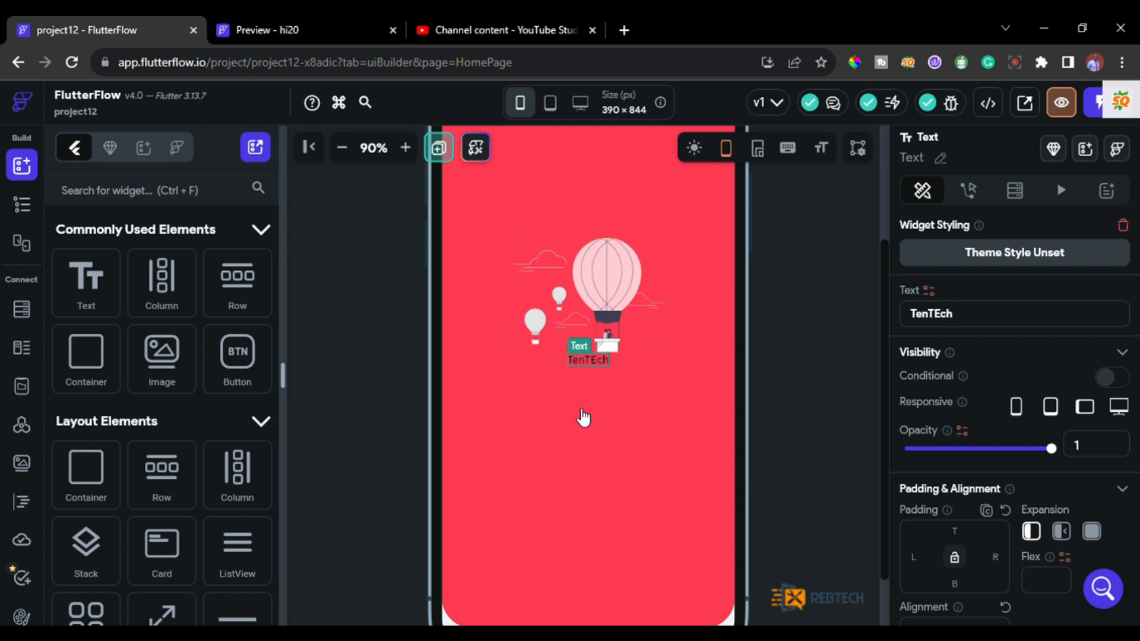
scroll(941, 500, down, 4)
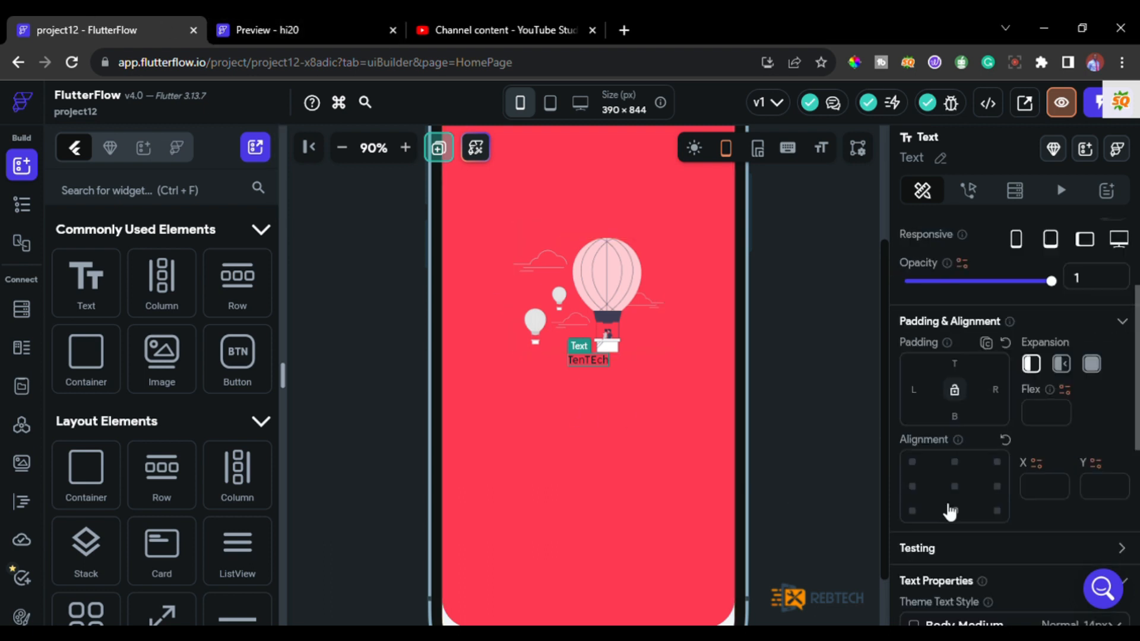
scroll(942, 504, down, 3)
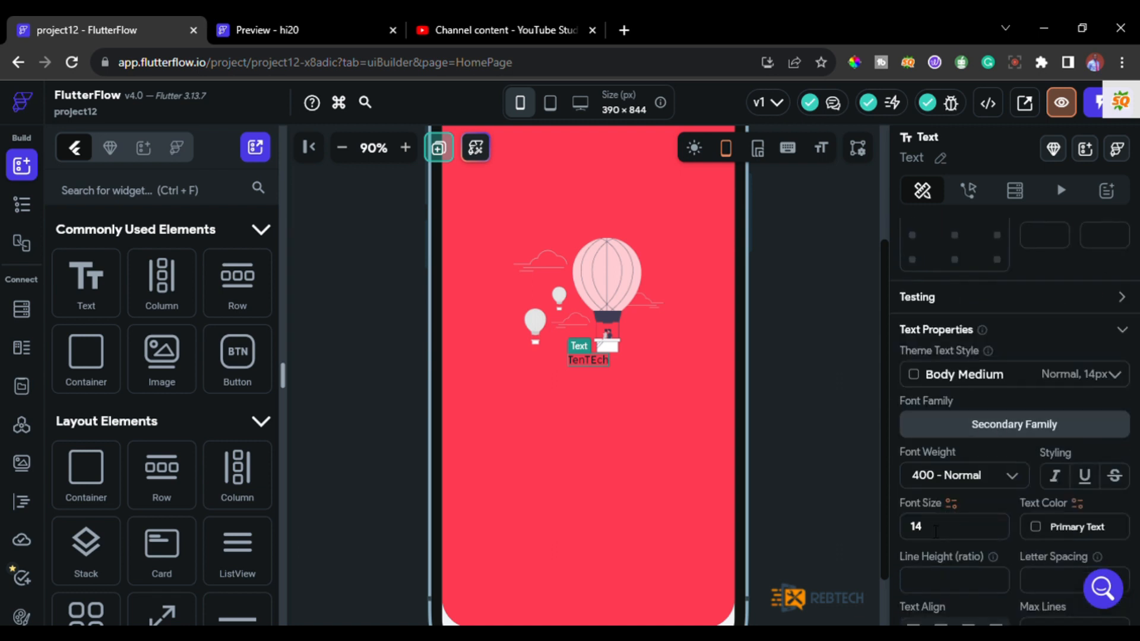
key(BackSpace)
key(BackSpace)
text(48)
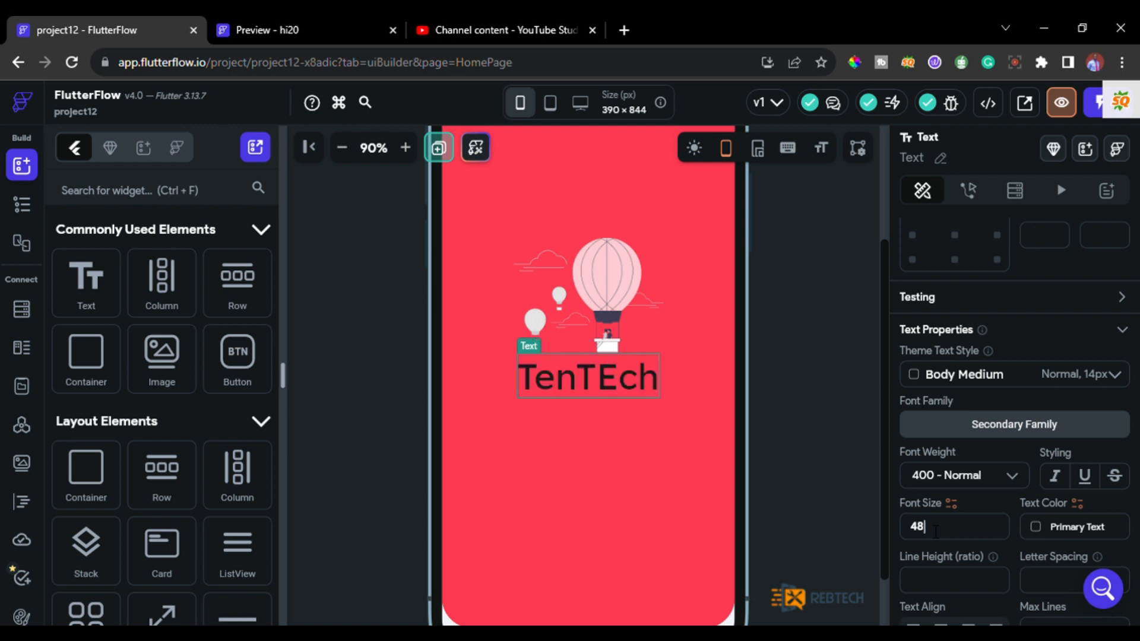
click(1036, 532)
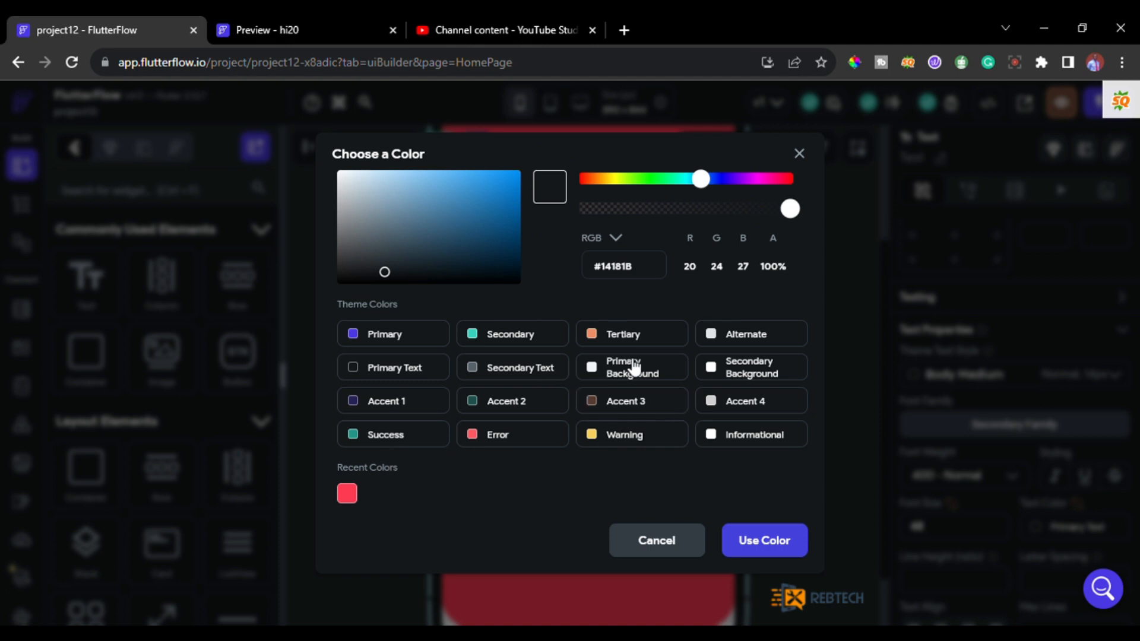
click(775, 540)
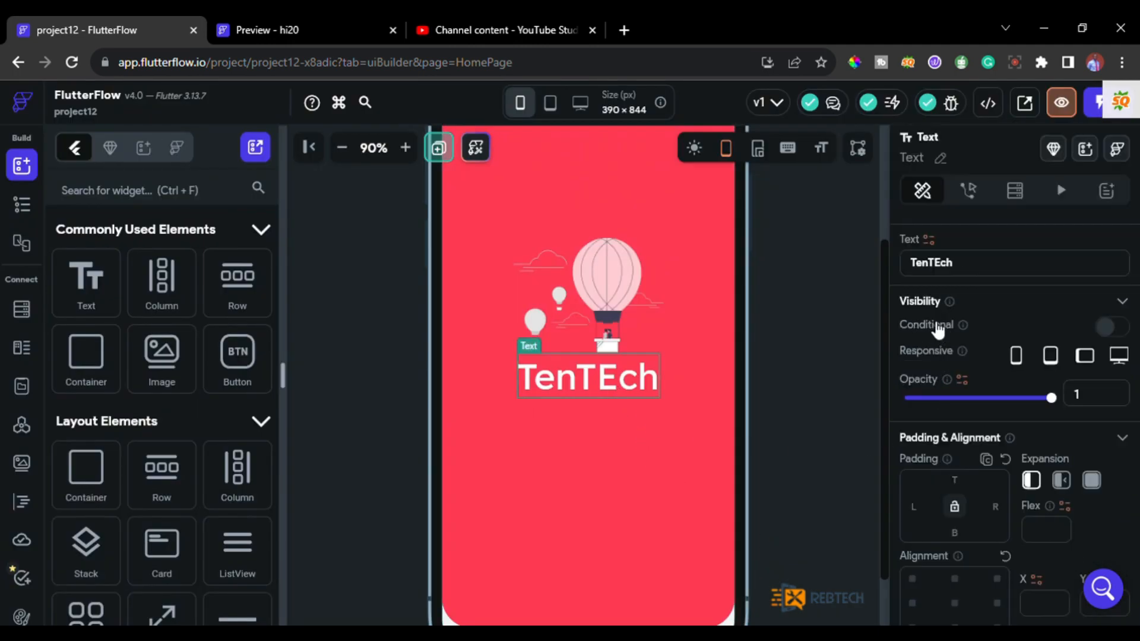
Correct the title text to "TenTech" and give it a top padding of 10.
scroll(934, 313, up, 1)
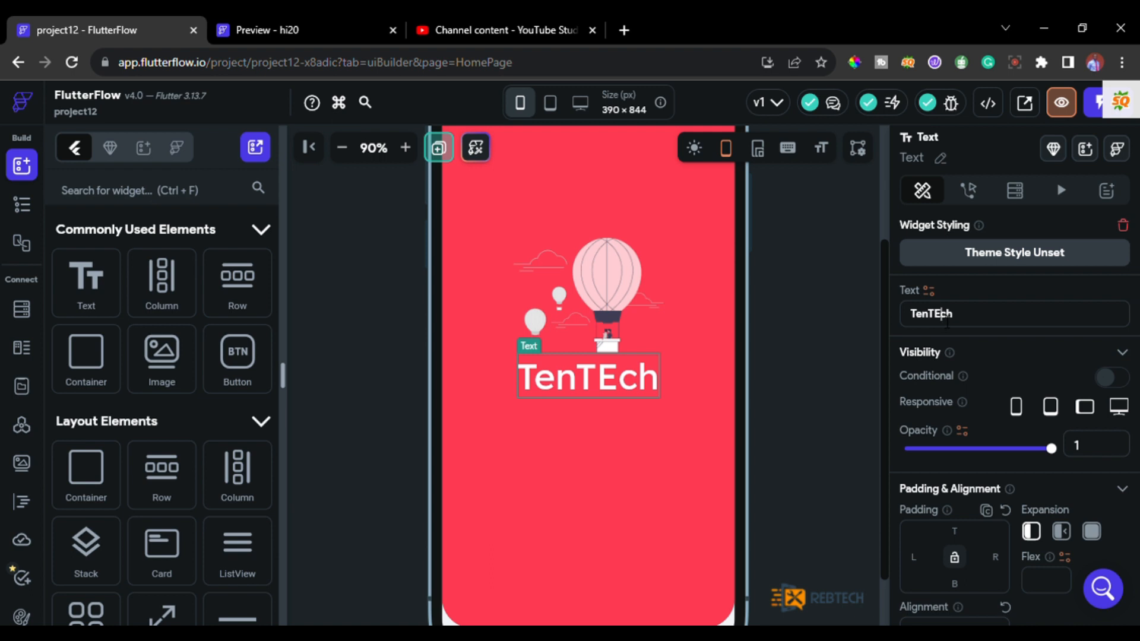
key(BackSpace)
text(e)
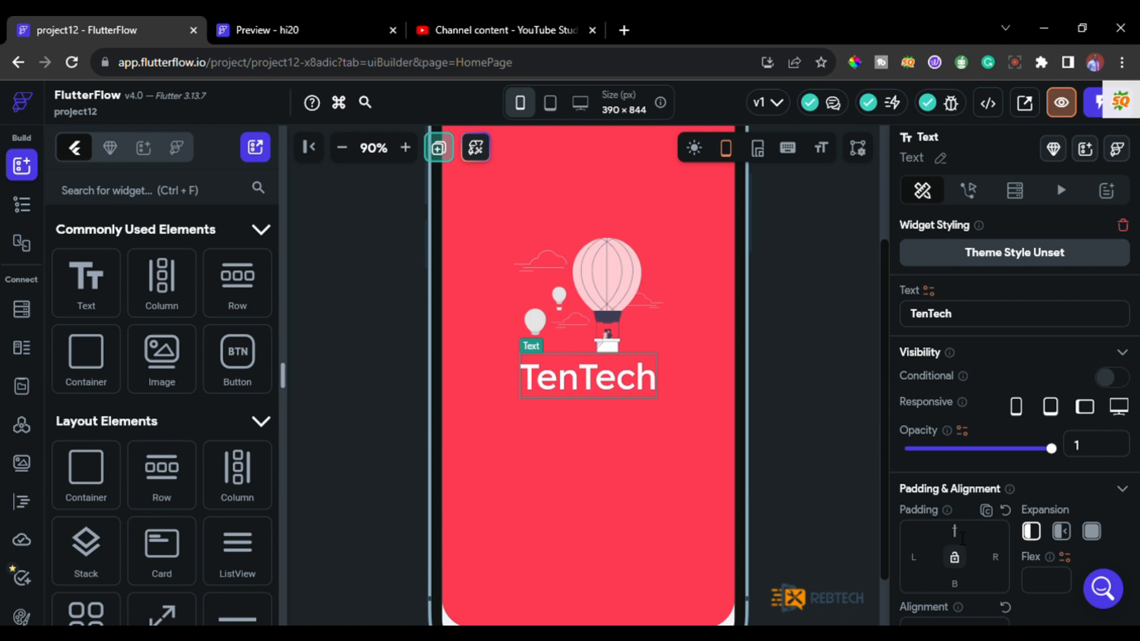
text(10)
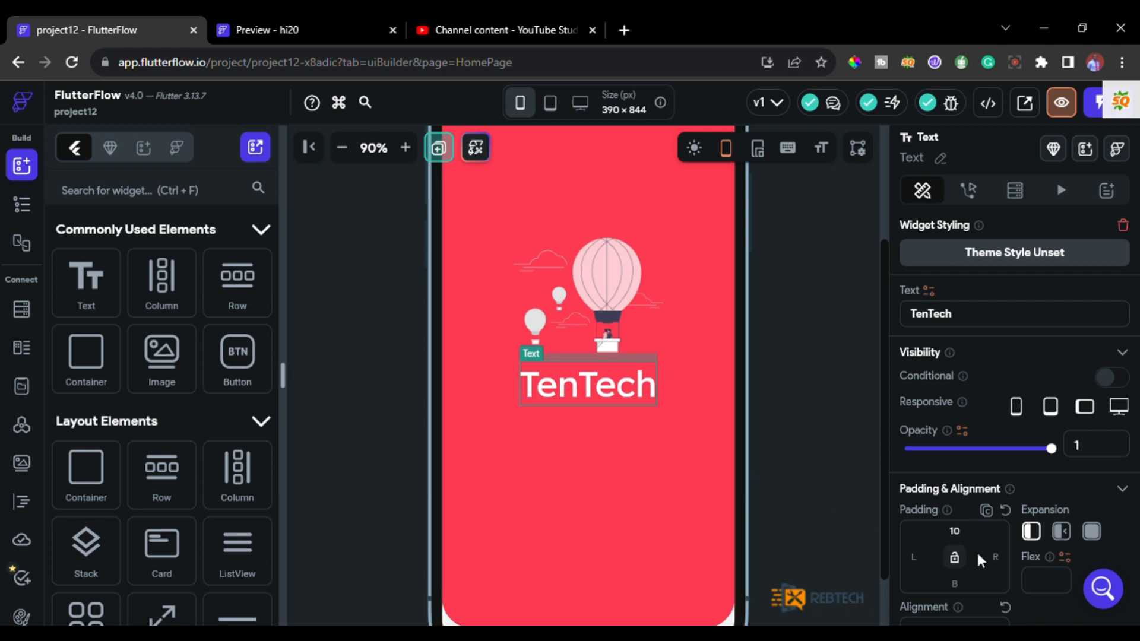
scroll(976, 550, down, 1)
Compare the balloon image and title layout with the hi20 preview, viewing the whole HomePage at 50% zoom.
click(332, 34)
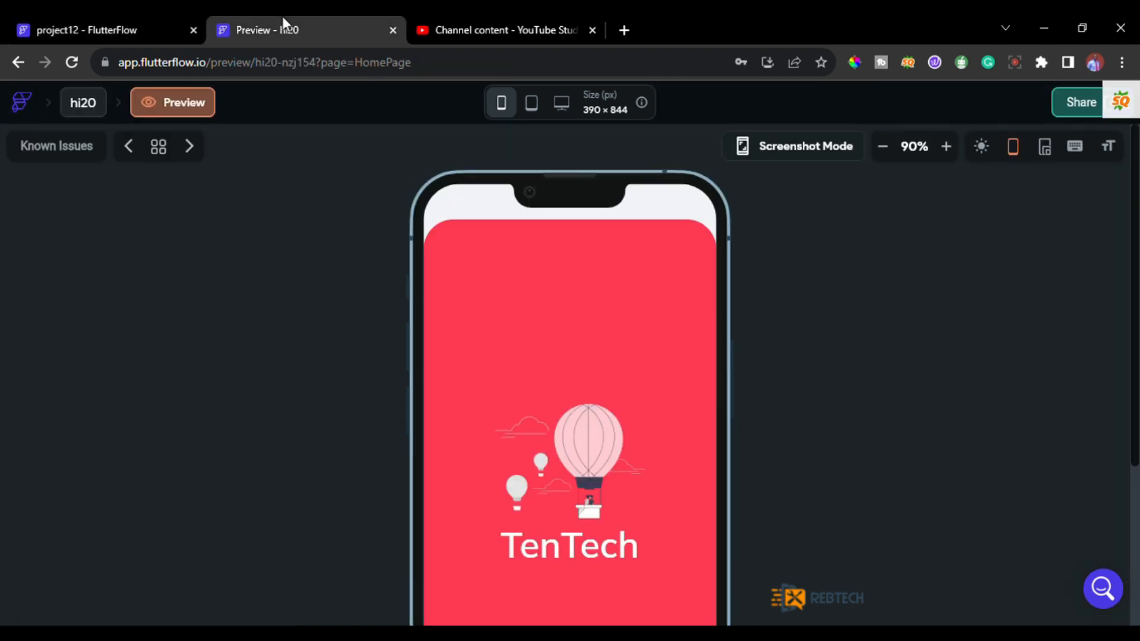
click(111, 23)
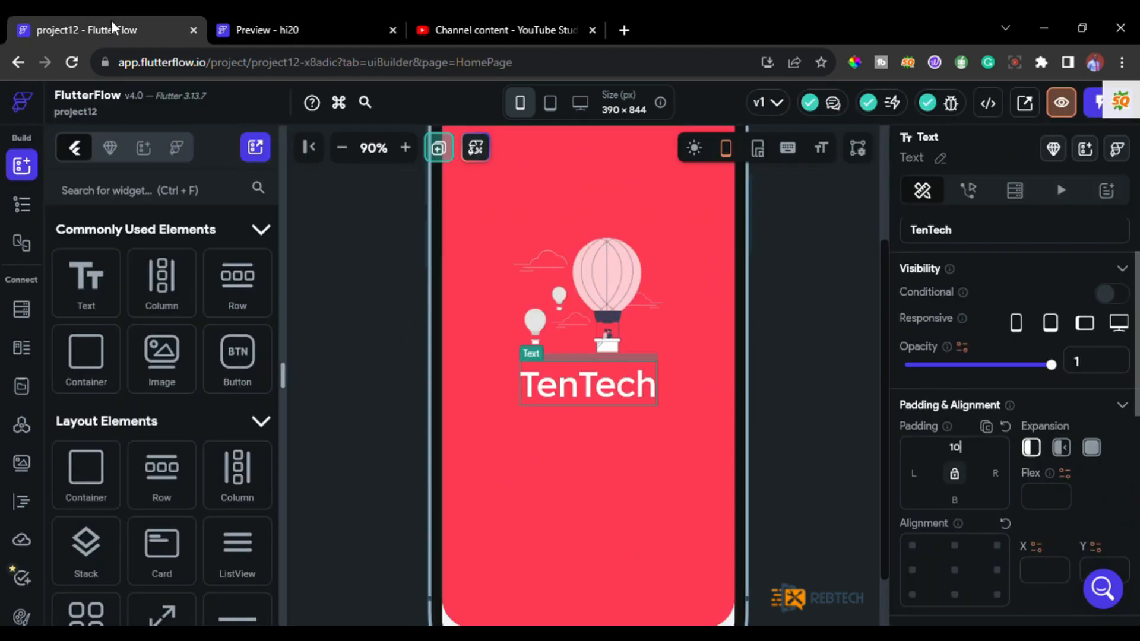
click(686, 522)
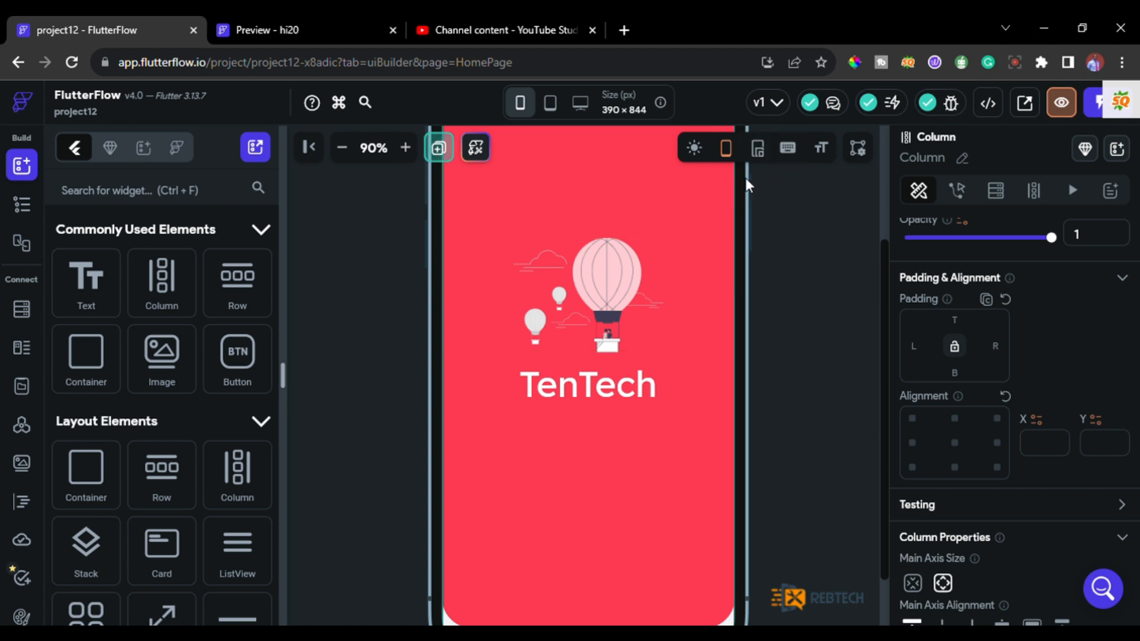
click(343, 148)
click(343, 148)
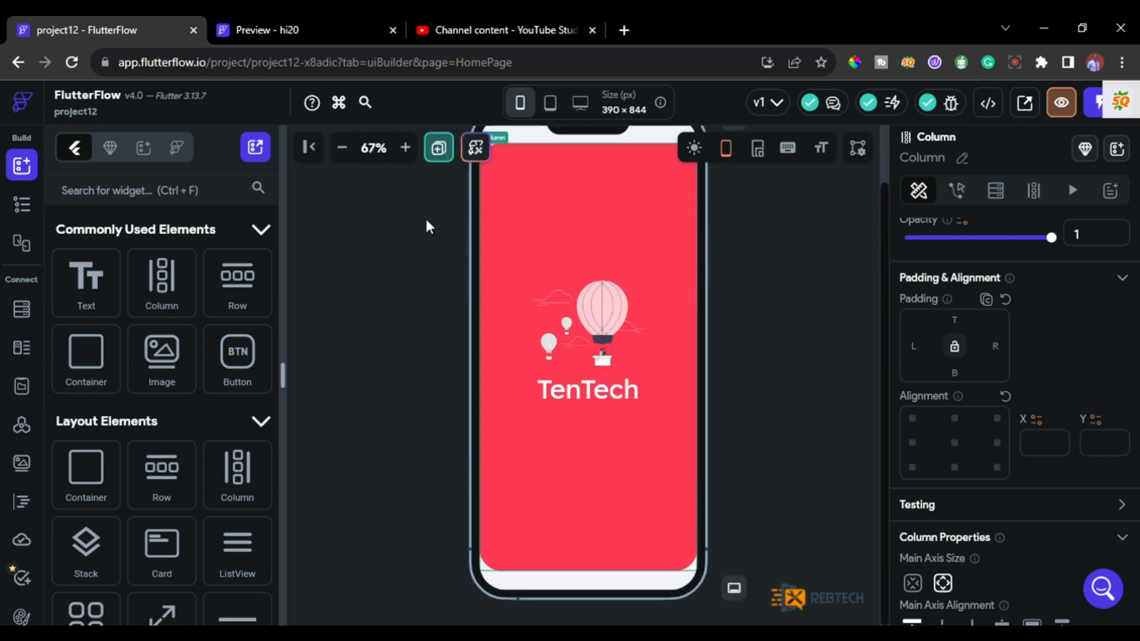
click(343, 148)
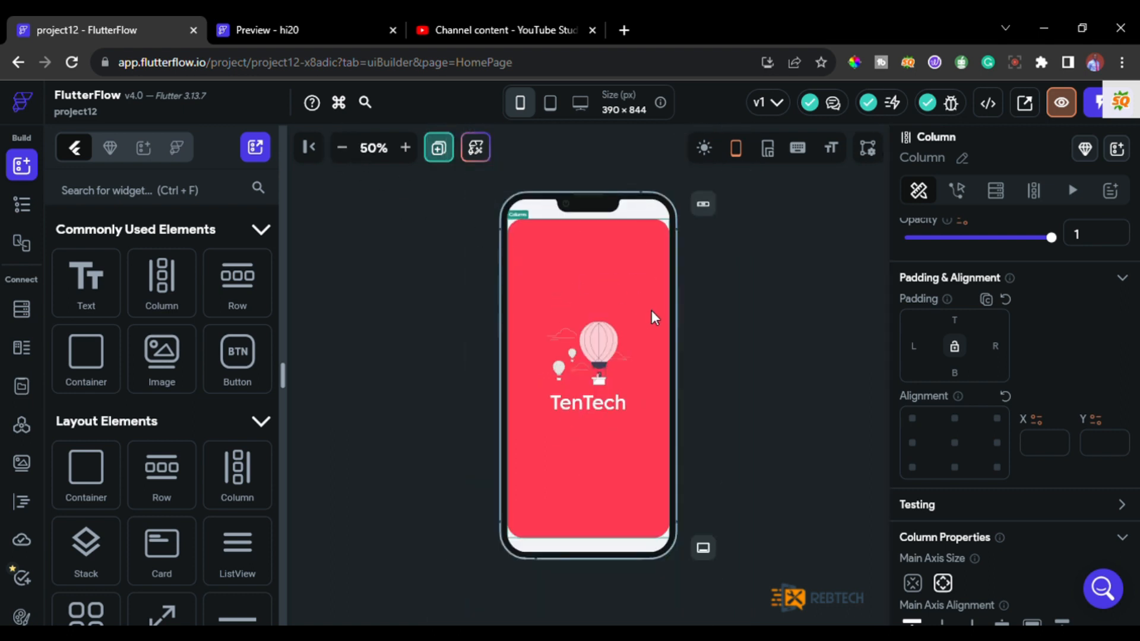
click(268, 18)
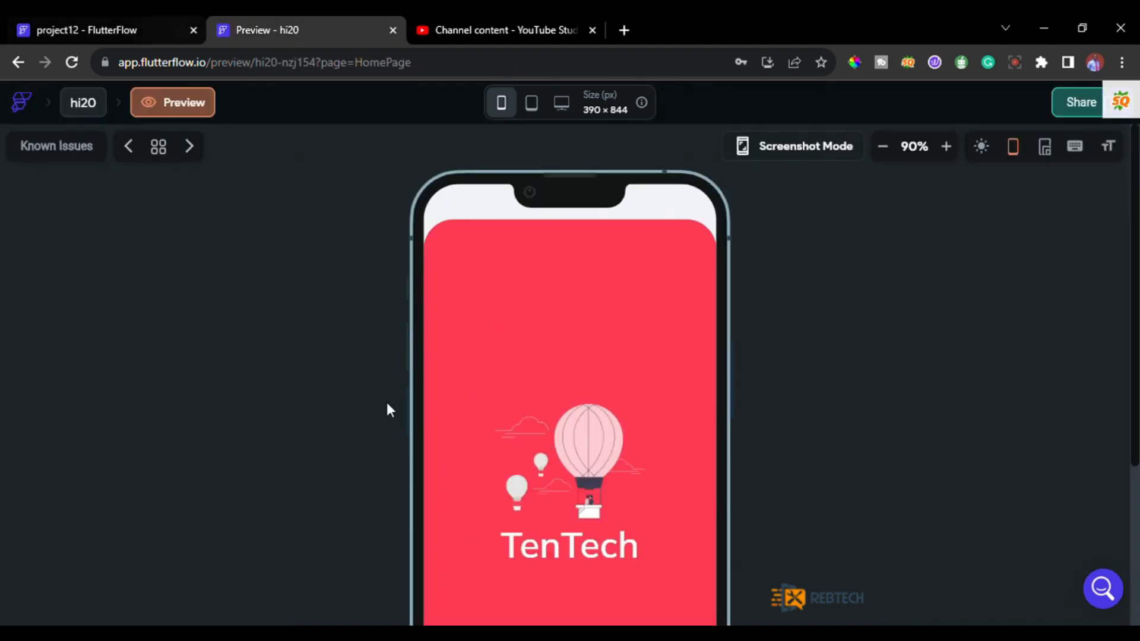
key(ctrl+1)
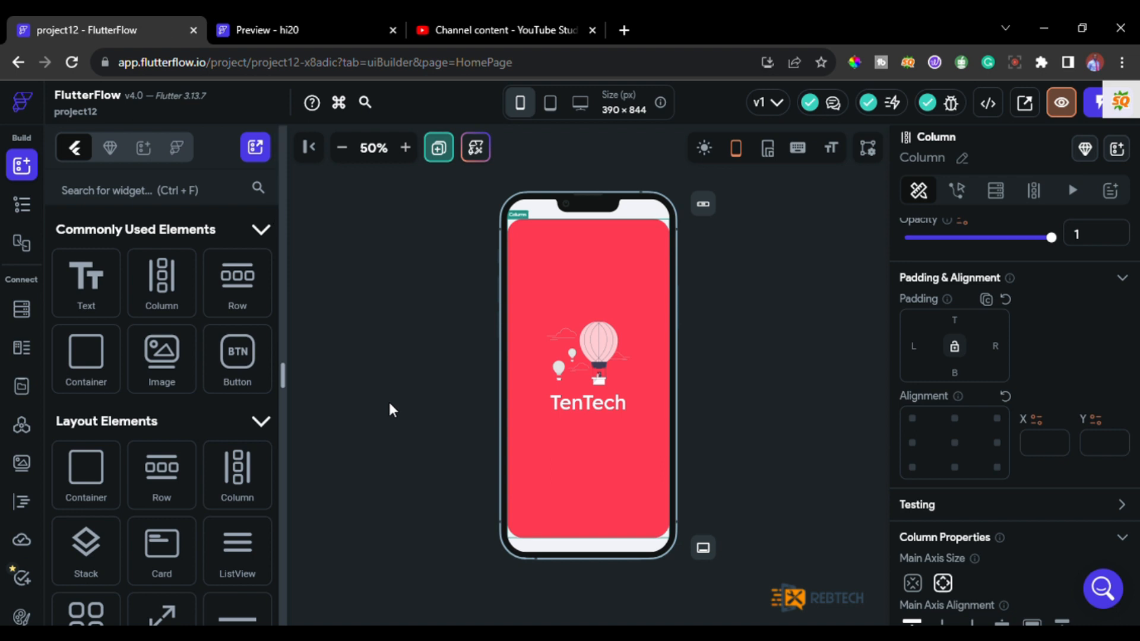